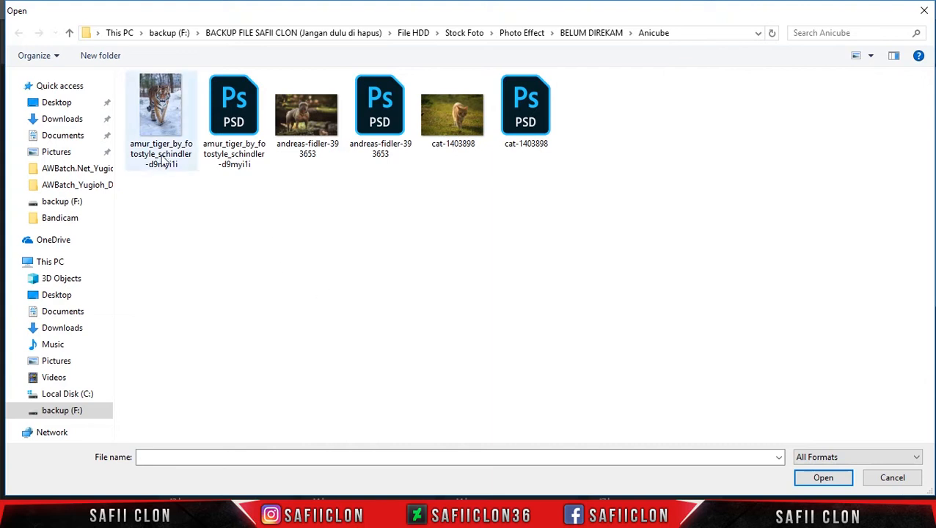
- Open the dog photo JPG from the Anicube folder and unlock its Background layer
click(313, 121)
click(821, 477)
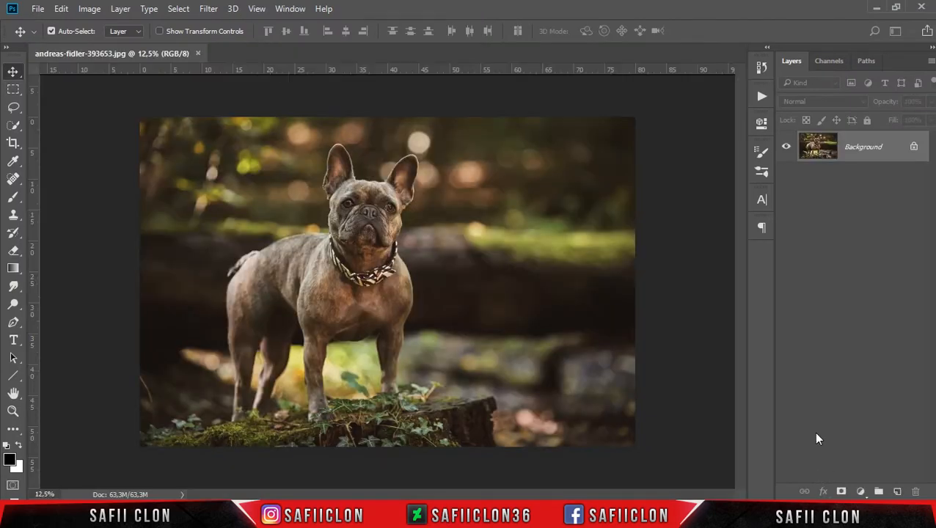
click(914, 146)
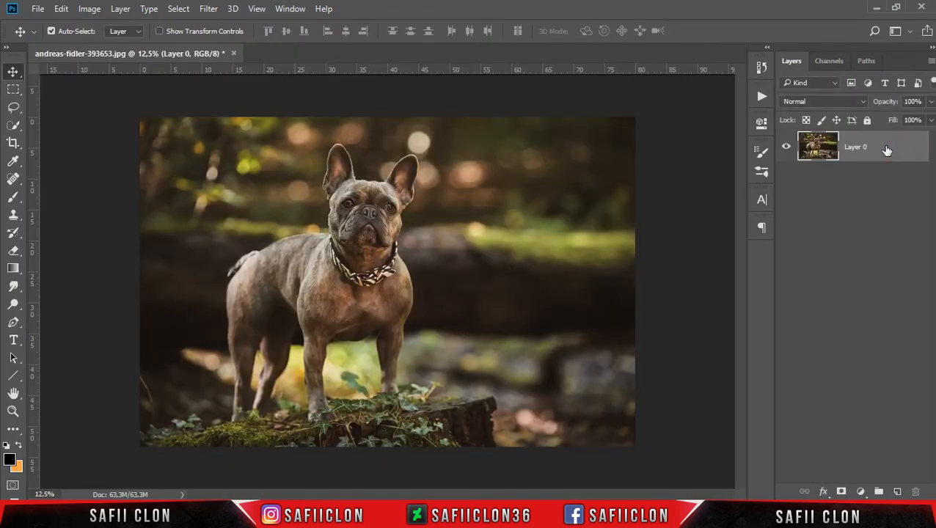
- Duplicate Layer 0 within the same document, keeping the suggested name Layer 0 copy
right_click(867, 148)
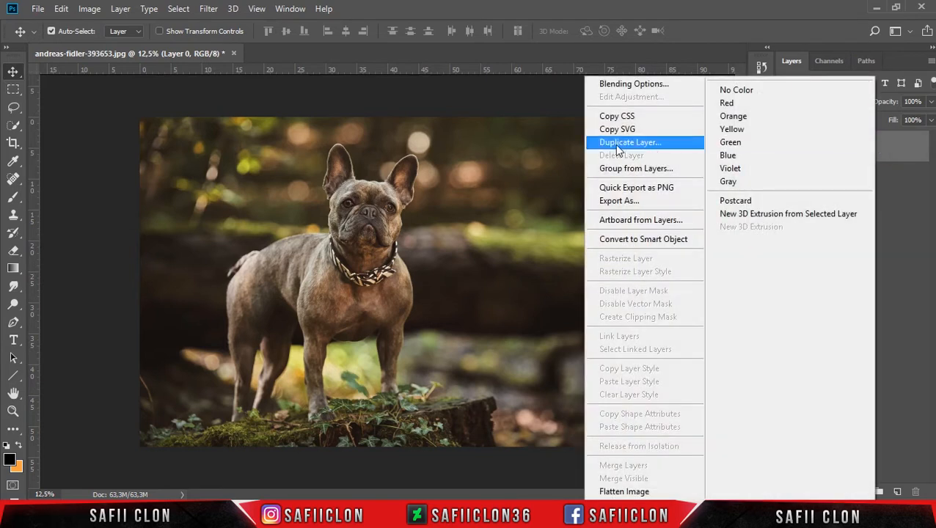
click(641, 143)
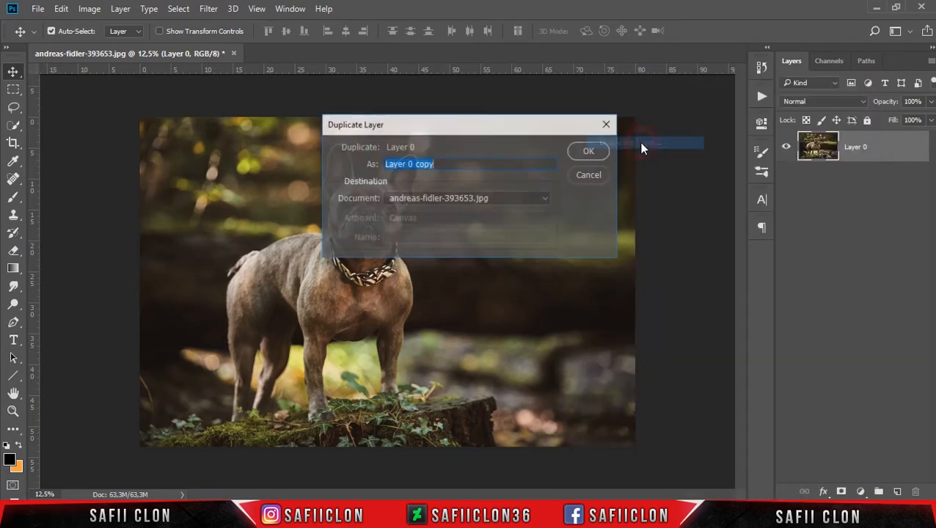
click(583, 151)
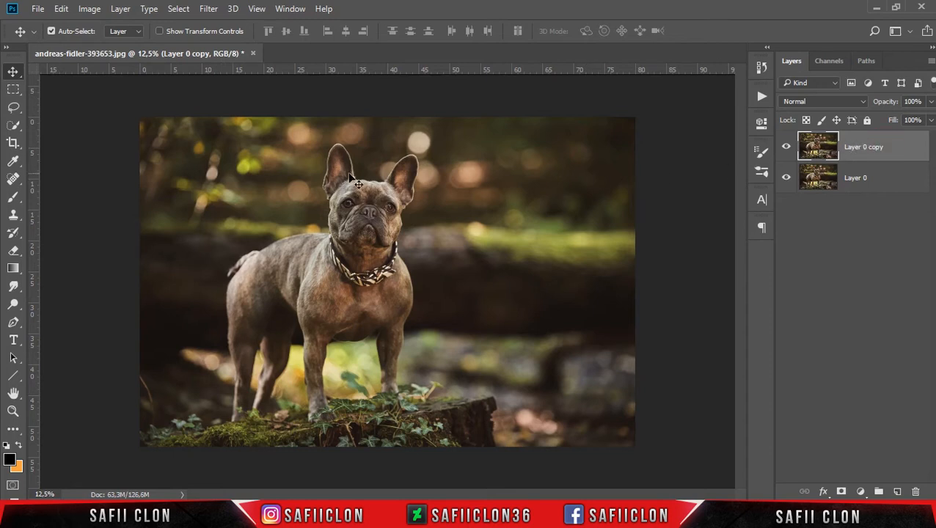
- Select the dog's body and legs with the Quick Selection tool at brush size 22
click(16, 126)
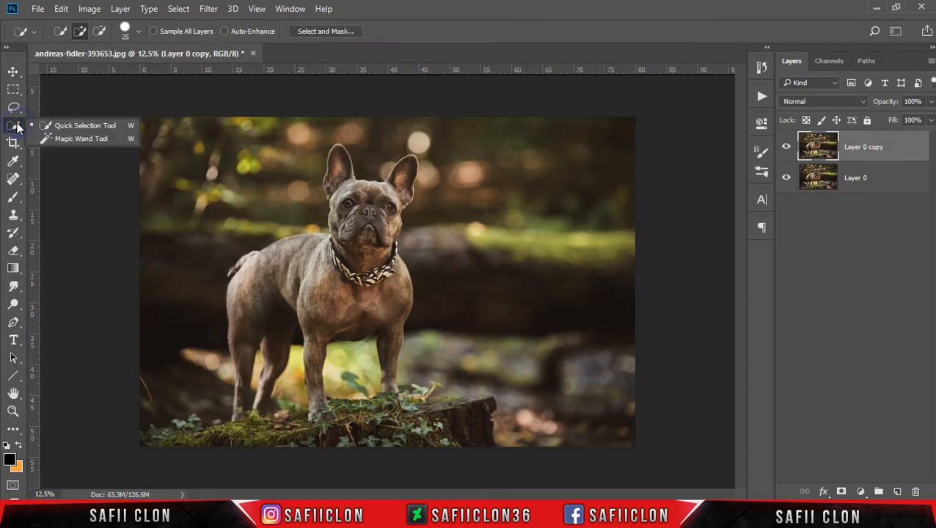
click(82, 123)
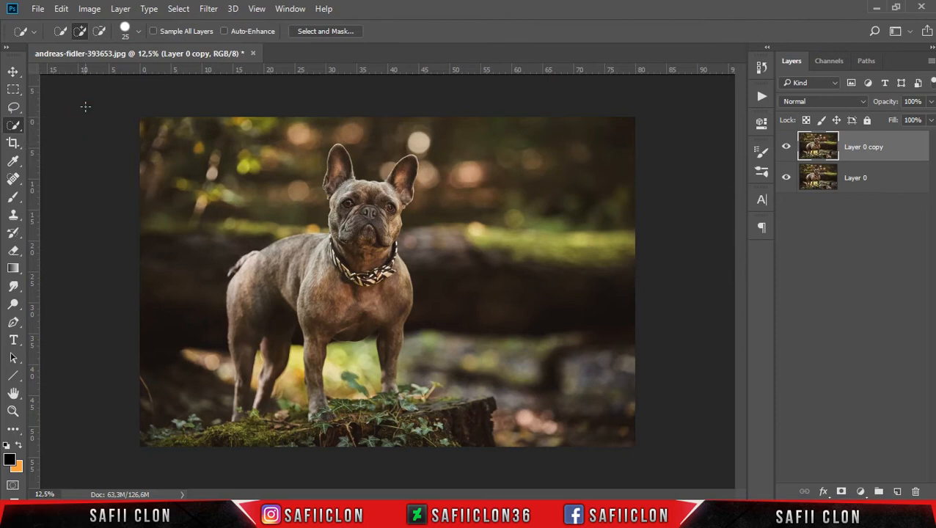
click(138, 32)
drag(77, 71, 76, 71)
click(430, 10)
key(ctrl+plus)
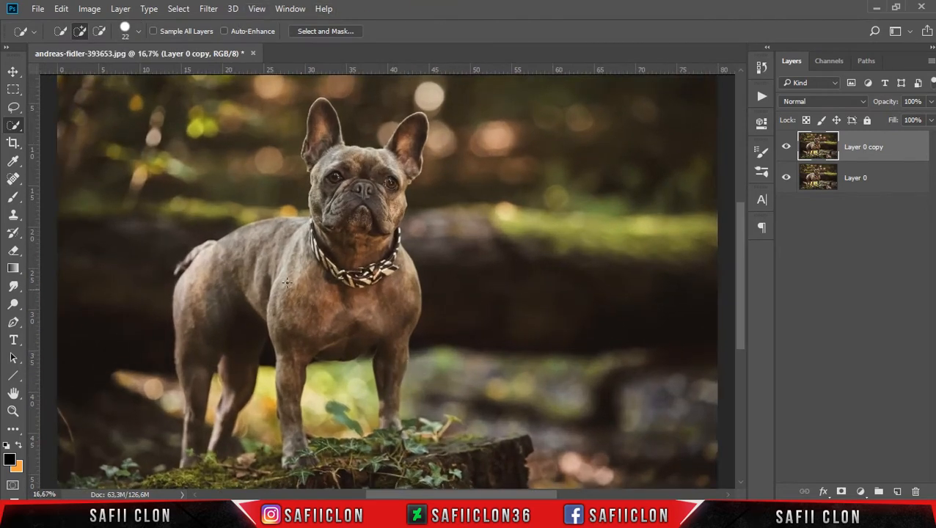
mouse_move(369, 328)
mouse_down()
mouse_move(299, 254)
mouse_move(228, 256)
mouse_move(189, 314)
mouse_move(236, 348)
mouse_move(227, 436)
mouse_move(184, 460)
mouse_up()
drag(291, 375, 294, 445)
drag(389, 407, 393, 425)
- Extend the quick selection over the dog's collar, head and both ears
scroll(393, 426, up, 1)
drag(370, 283, 360, 180)
scroll(344, 183, up, 2)
drag(323, 211, 322, 184)
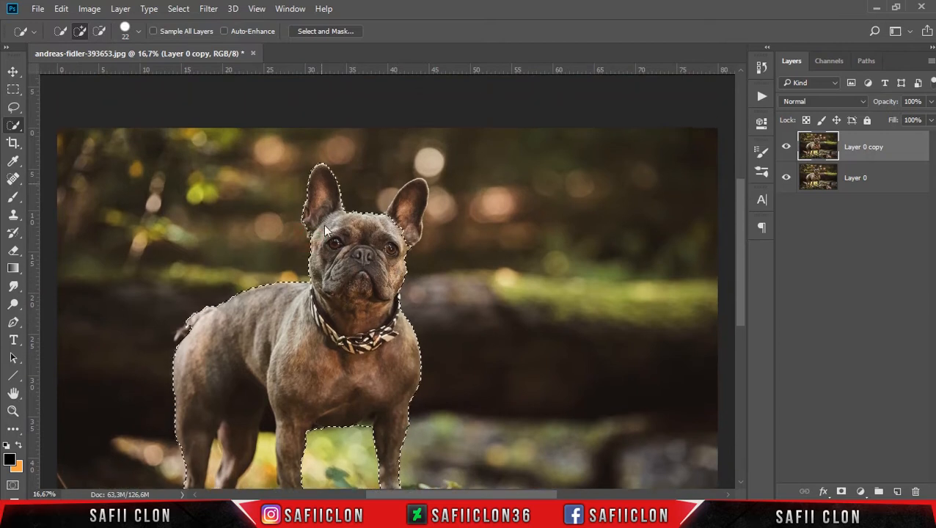
key(ctrl+plus)
key(ctrl+plus)
scroll(424, 229, up, 2)
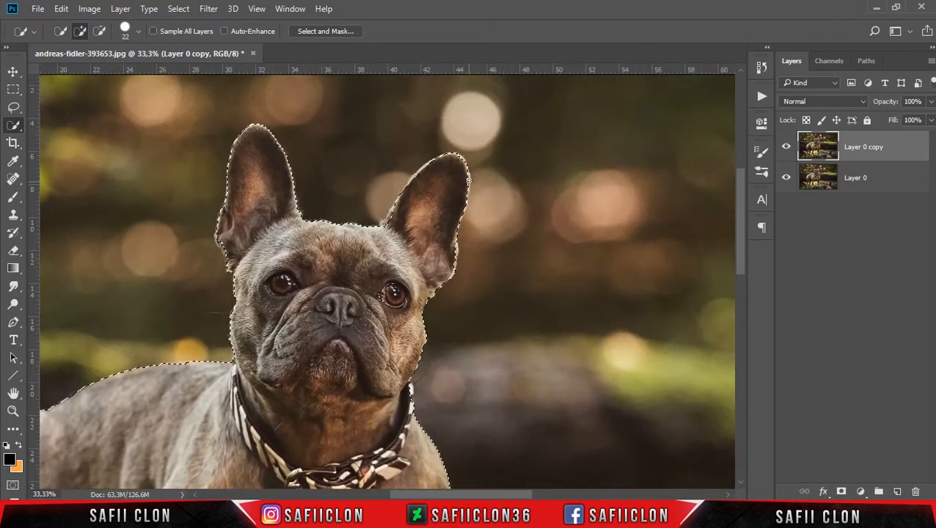
- Subtract the background between the hind and front legs and the ground beside the hind paw from the selection
drag(740, 234, 739, 344)
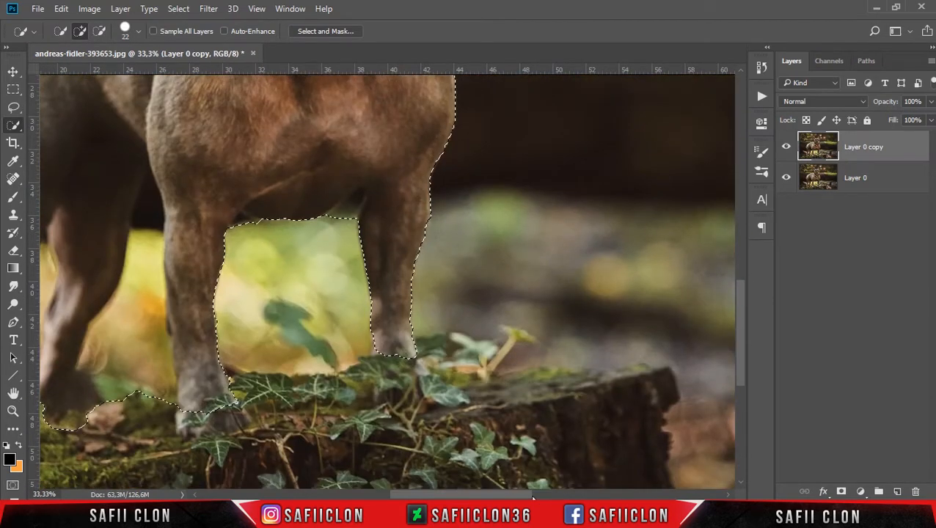
scroll(163, 107, left, 5)
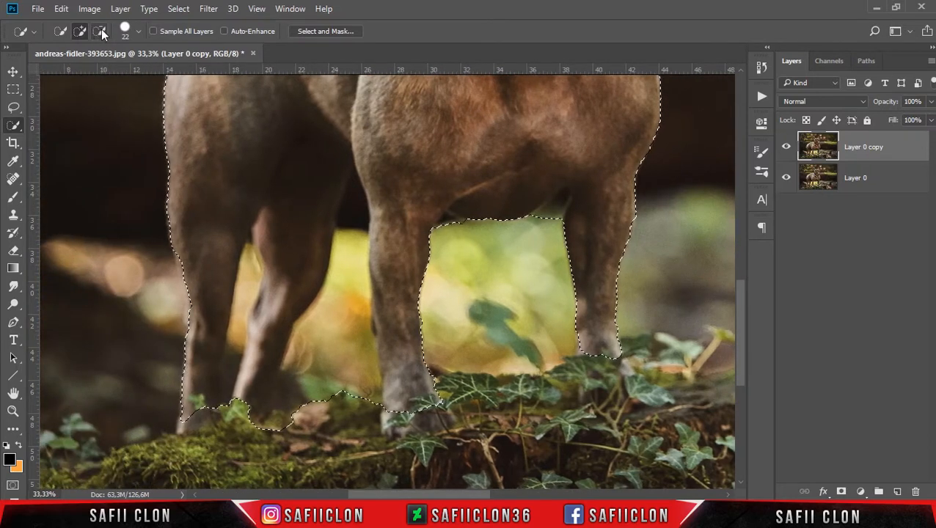
click(99, 33)
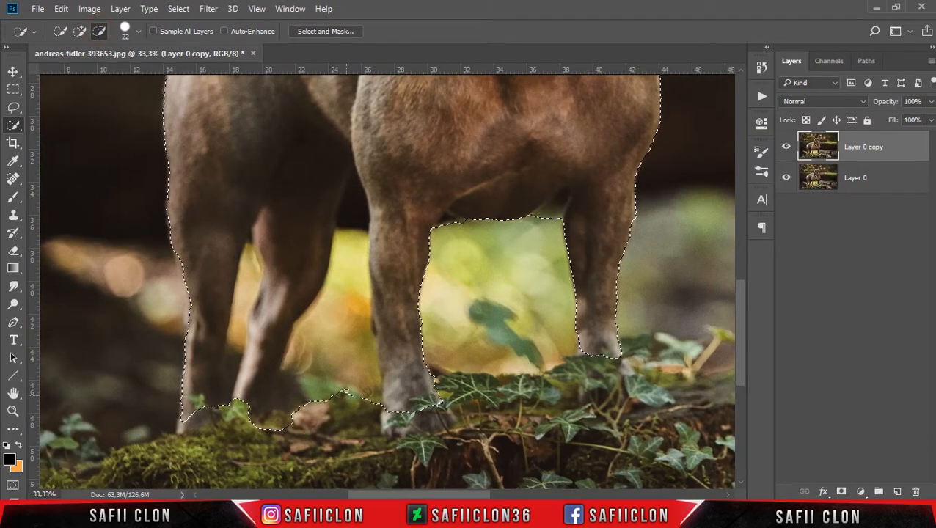
drag(347, 371, 349, 349)
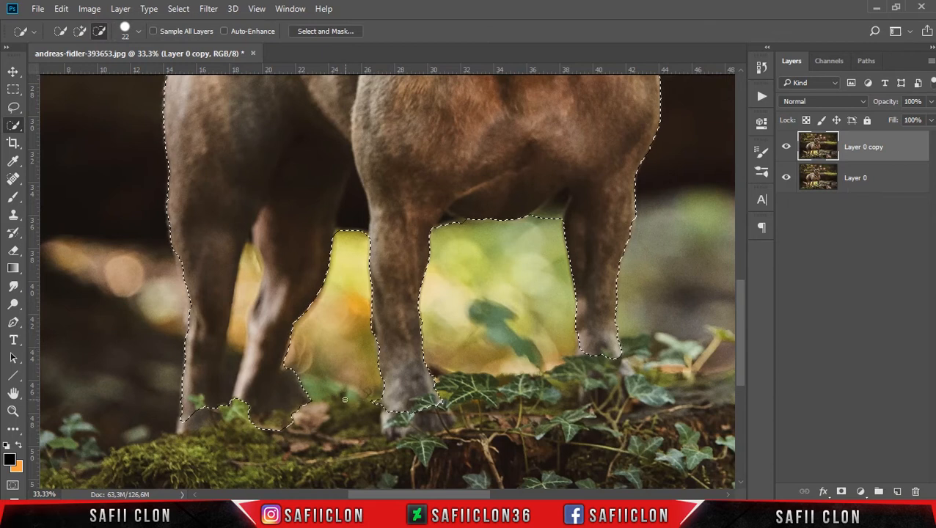
drag(298, 391, 286, 430)
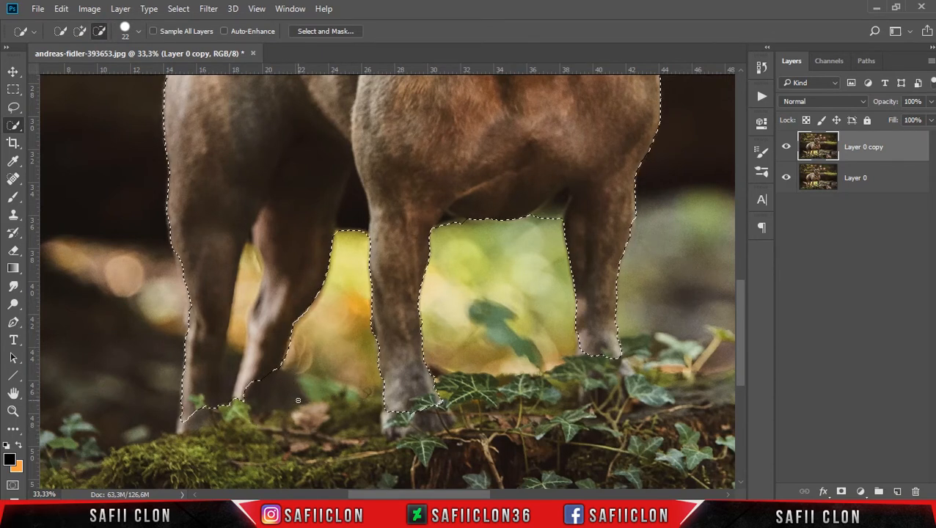
- Add the missing parts of the dog's paws to the selection with the Lasso tool
click(13, 107)
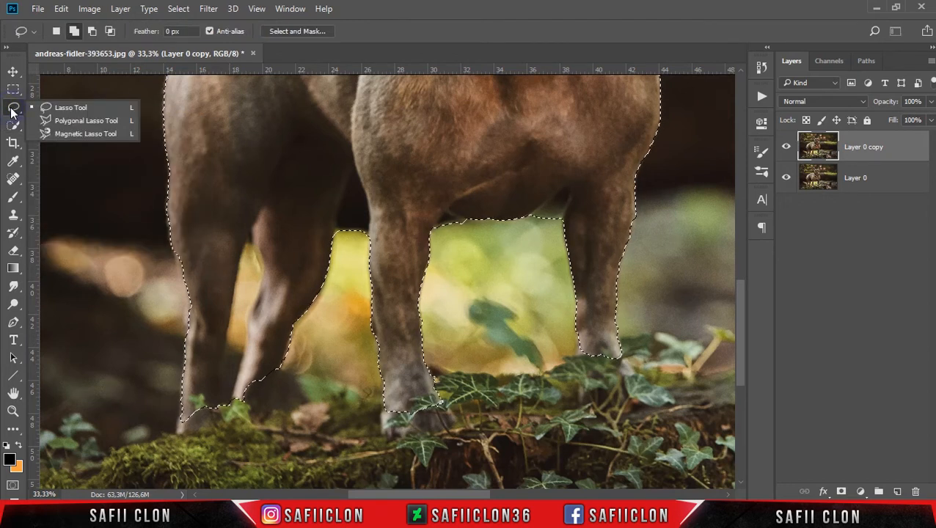
click(80, 107)
click(76, 30)
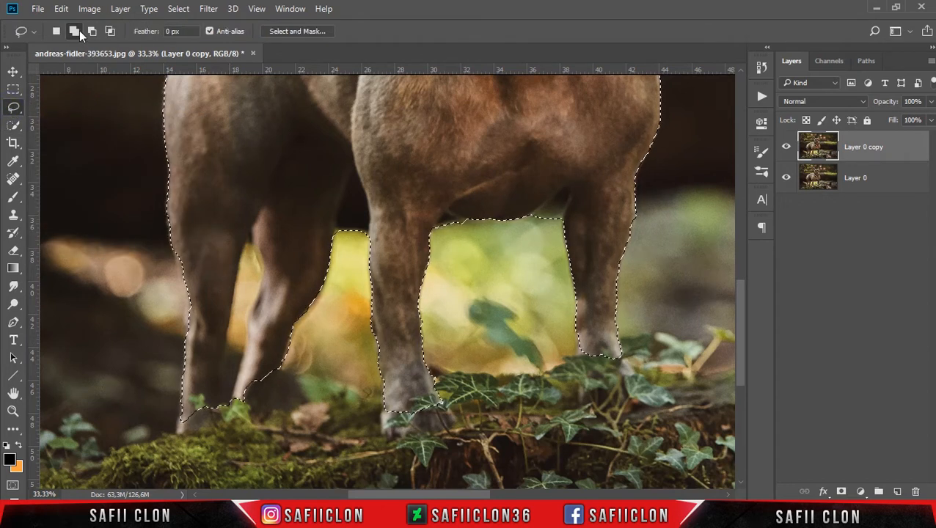
drag(278, 360, 281, 368)
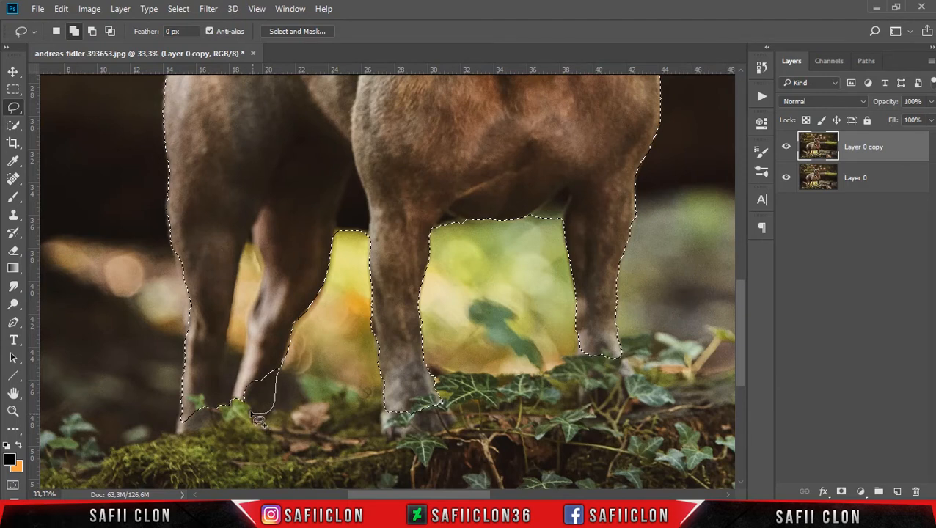
drag(250, 383, 236, 401)
drag(215, 399, 199, 435)
drag(217, 399, 220, 402)
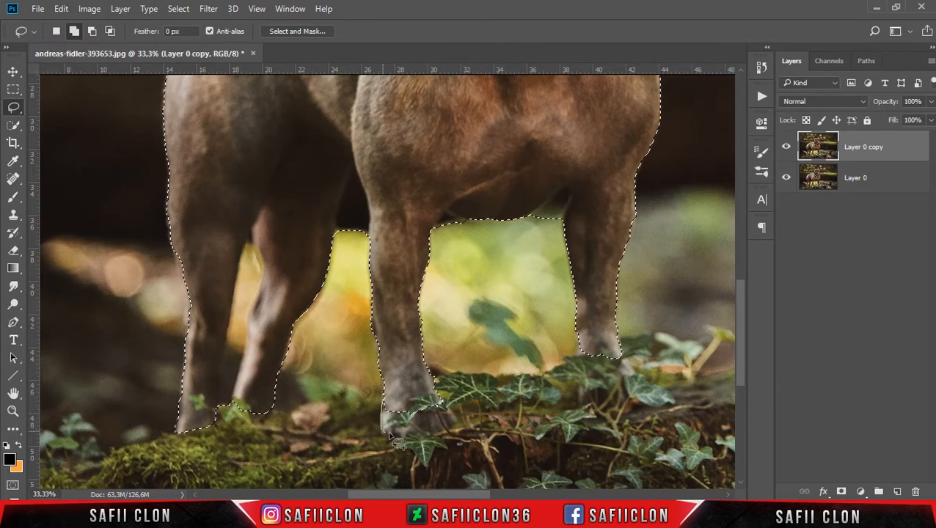
- Add the missing parts of the tail and the ear edge to the selection with the Lasso tool
scroll(174, 218, up, 5)
drag(175, 218, 189, 192)
scroll(718, 192, up, 6)
key(ctrl+plus)
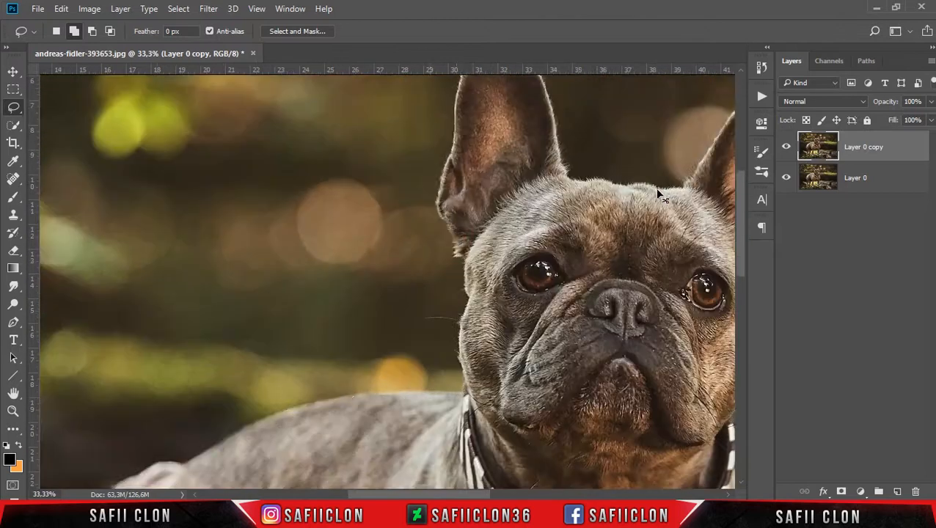
scroll(443, 212, up, 2)
scroll(443, 213, right, 5)
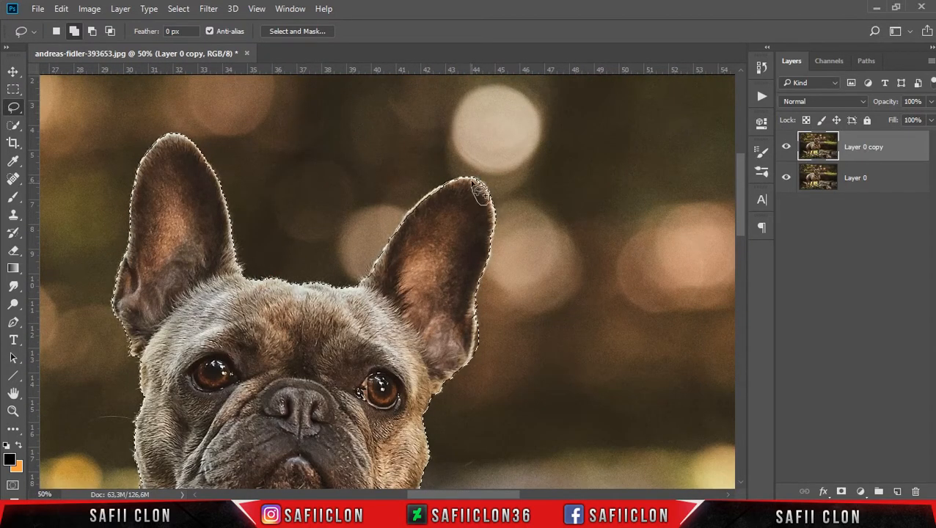
scroll(550, 247, down, 1)
scroll(547, 240, down, 2)
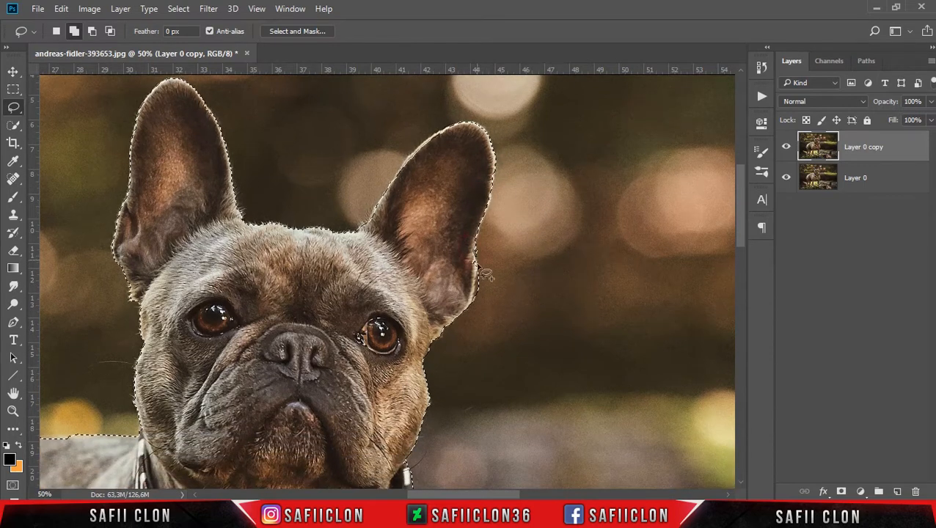
key(ctrl+minus)
key(ctrl+minus)
key(ctrl+minus)
drag(740, 222, 744, 267)
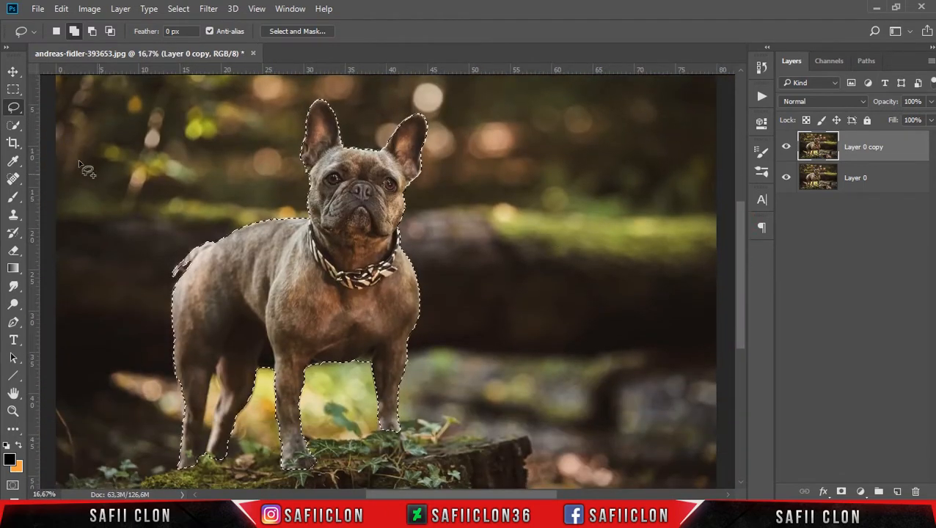
- Subtract the background sliver between the dog's belly and front leg from the selection with the Lasso tool
click(93, 30)
key(ctrl+plus)
key(ctrl+plus)
key(ctrl+plus)
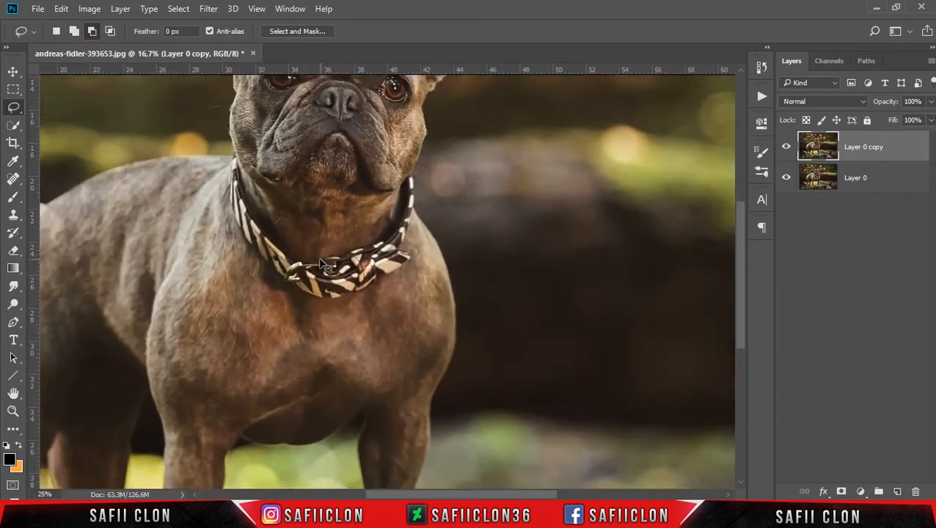
scroll(264, 353, down, 5)
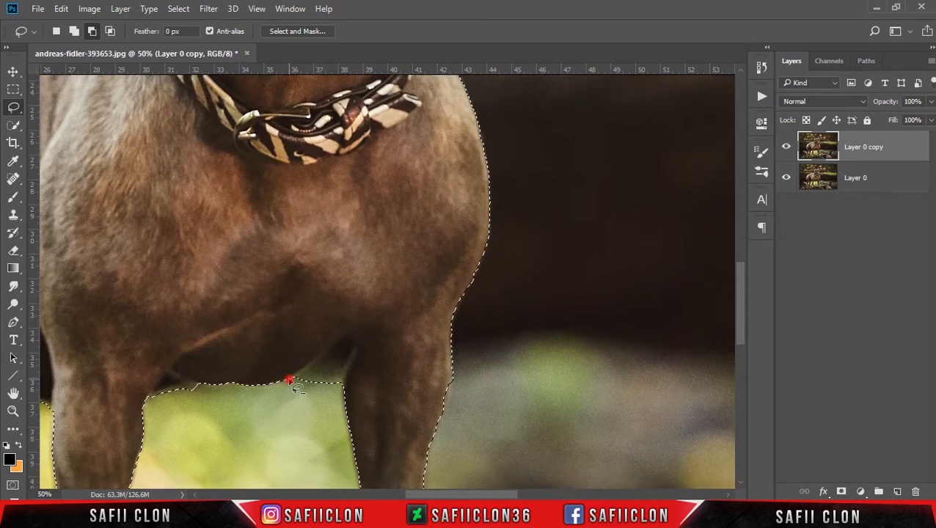
mouse_move(313, 365)
mouse_down()
mouse_move(348, 336)
mouse_move(334, 398)
mouse_move(341, 369)
mouse_move(245, 403)
mouse_move(202, 383)
mouse_move(153, 393)
mouse_move(288, 382)
mouse_up()
drag(300, 374, 895, 380)
- Subtract the background gap between the two hind legs from the selection with the Lasso tool
mouse_move(605, 421)
mouse_down()
mouse_move(363, 372)
mouse_move(369, 354)
mouse_move(412, 362)
mouse_up()
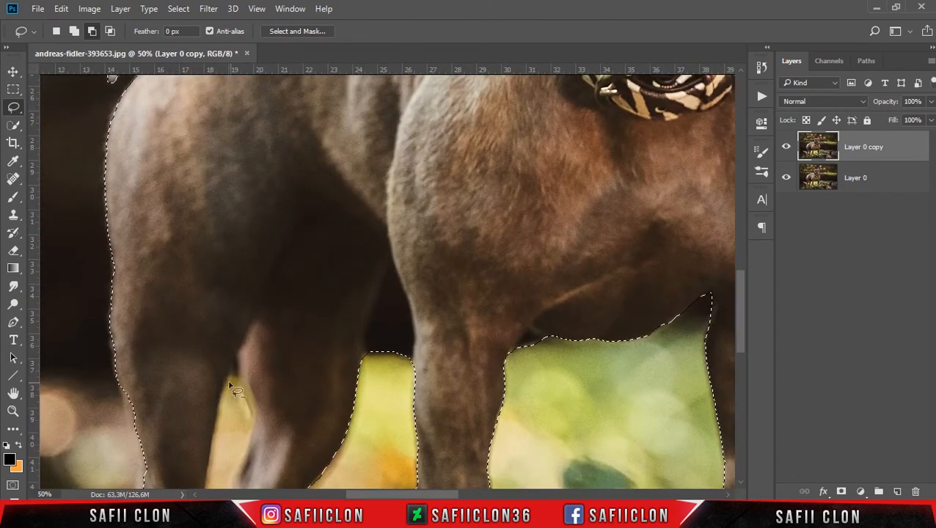
scroll(229, 387, down, 8)
drag(189, 388, 195, 332)
mouse_move(224, 302)
mouse_down()
mouse_move(208, 368)
mouse_move(229, 374)
mouse_move(246, 333)
mouse_move(238, 308)
mouse_move(195, 448)
mouse_move(216, 318)
mouse_move(225, 373)
mouse_move(219, 285)
mouse_move(214, 338)
mouse_up()
scroll(230, 379, up, 4)
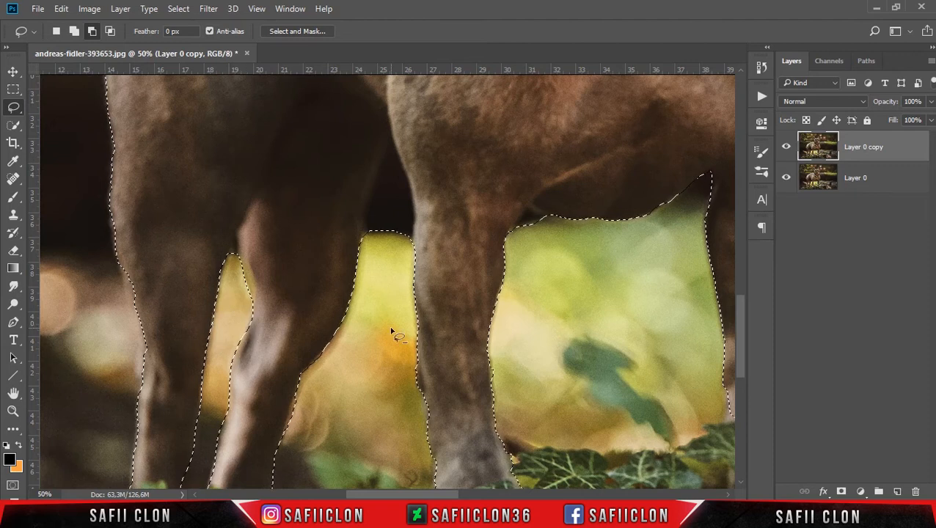
- Add the missing outer edge of the rear hind leg to the selection with the Lasso tool
click(74, 31)
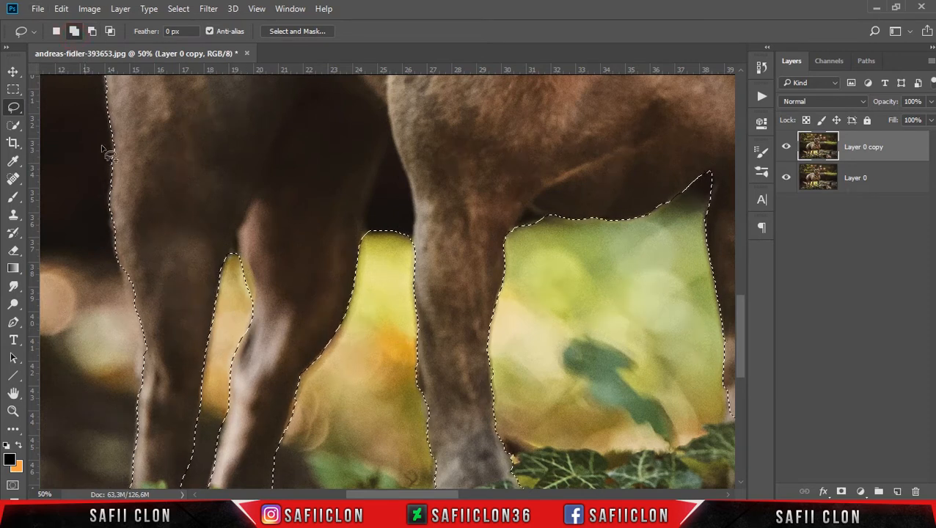
drag(119, 254, 126, 276)
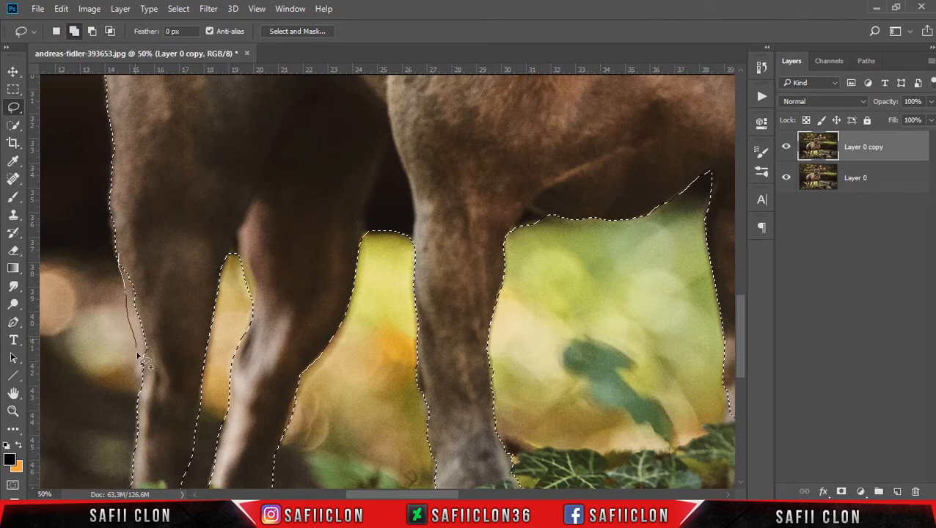
drag(151, 299, 165, 245)
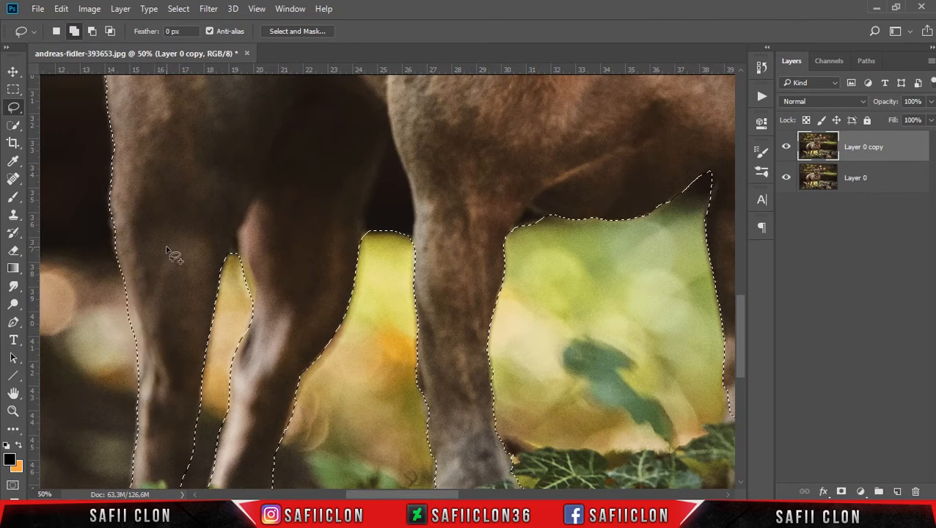
- Add a layer mask to Layer 0 copy from the dog selection
key(ctrl+minus)
key(ctrl+minus)
key(ctrl+minus)
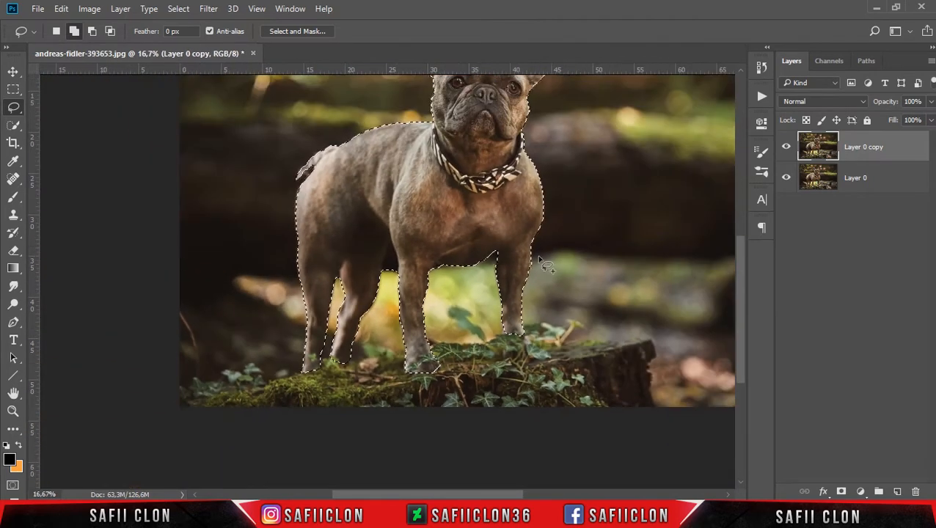
drag(734, 334, 736, 297)
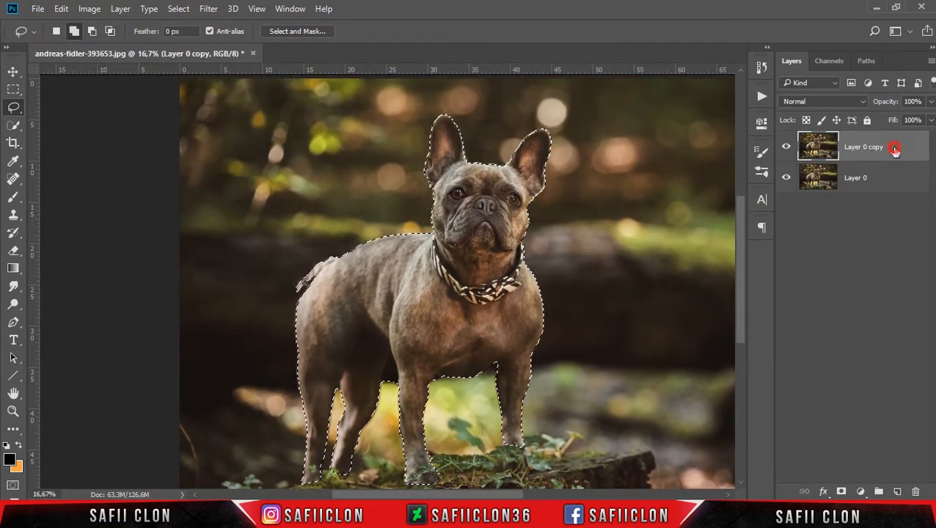
click(842, 492)
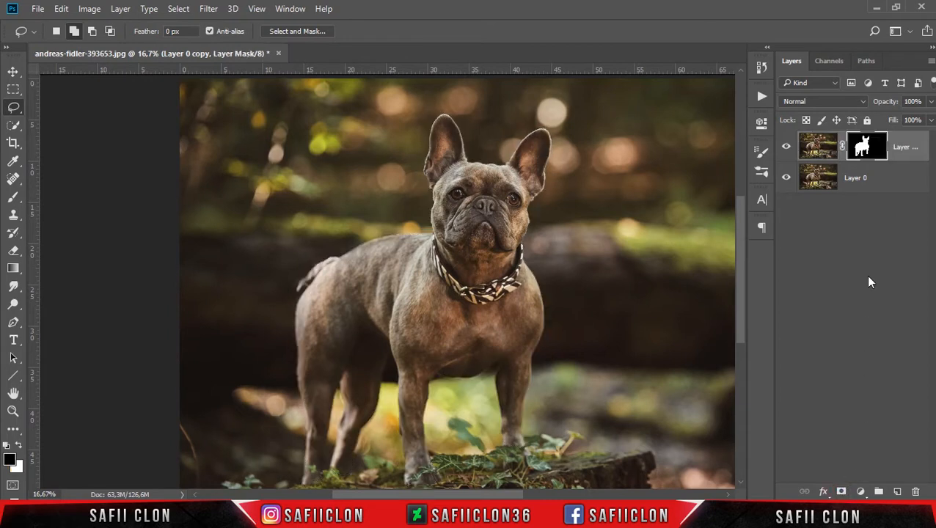
- Toggle the visibility of Layer 0 off and on to check the masked dog cutout
click(787, 178)
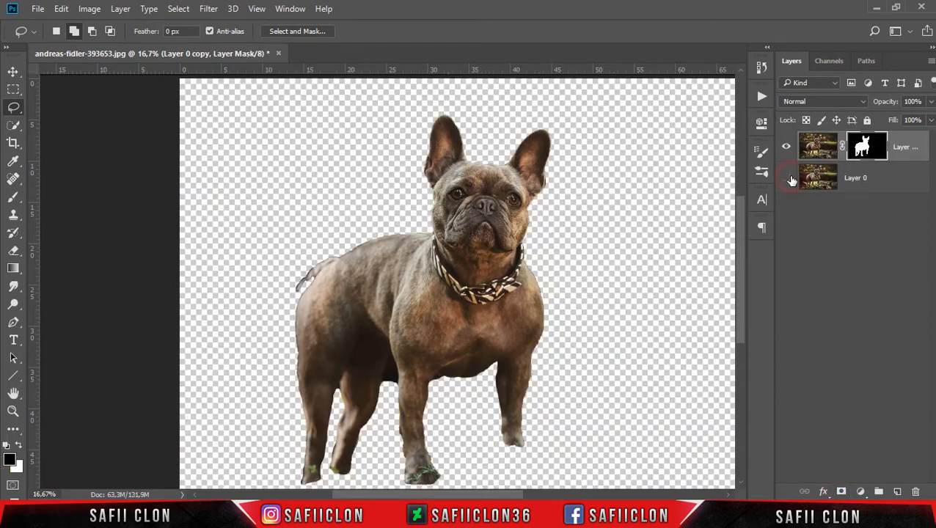
click(787, 178)
click(786, 179)
click(787, 179)
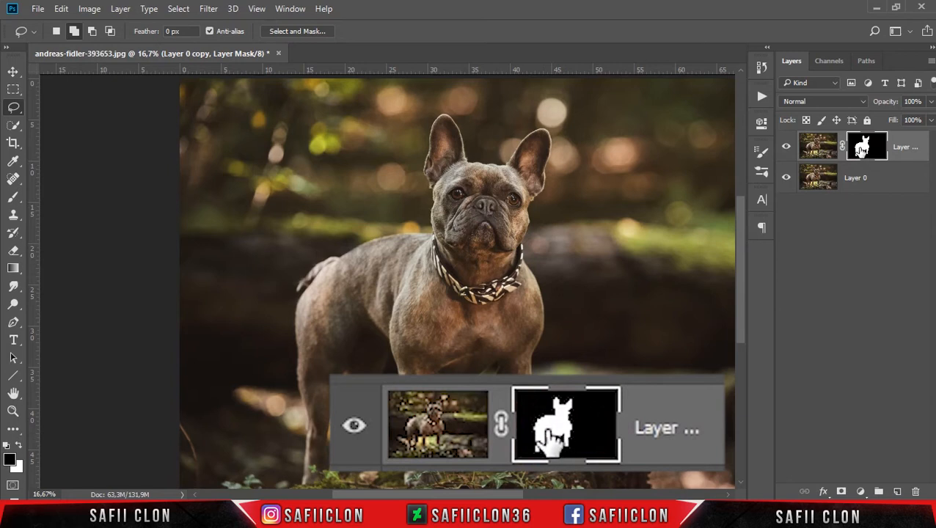
- Load the dog mask of Layer 0 copy as a selection on Layer 0 and expand it by 10 pixels
ctrl+click(864, 146)
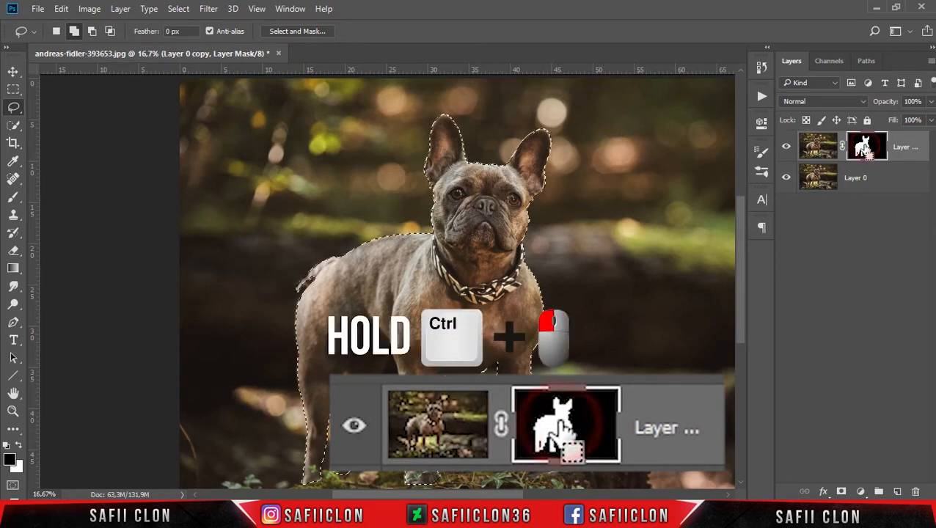
click(872, 182)
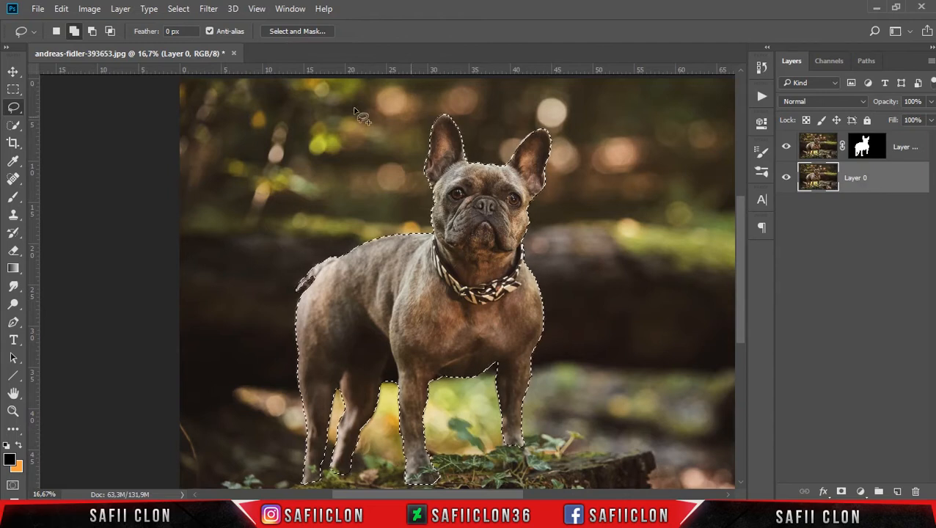
click(178, 9)
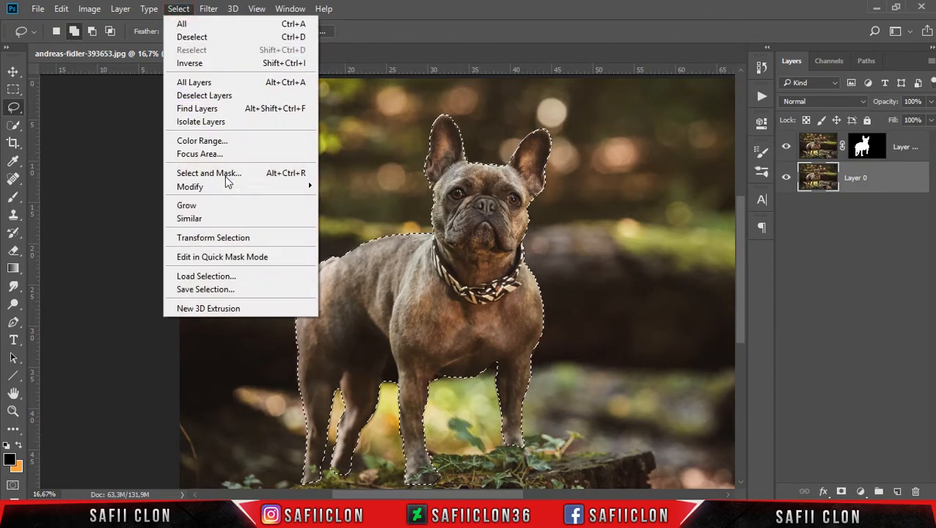
mouse_move(257, 188)
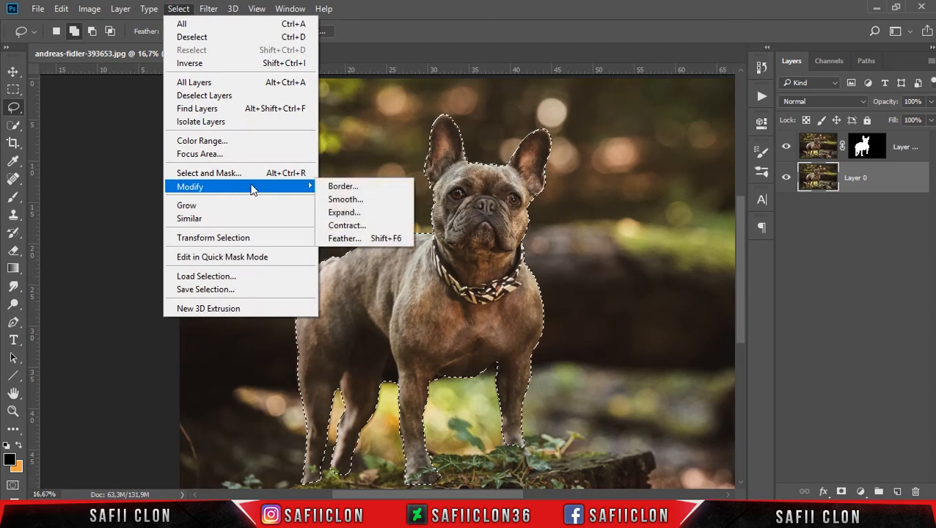
click(350, 212)
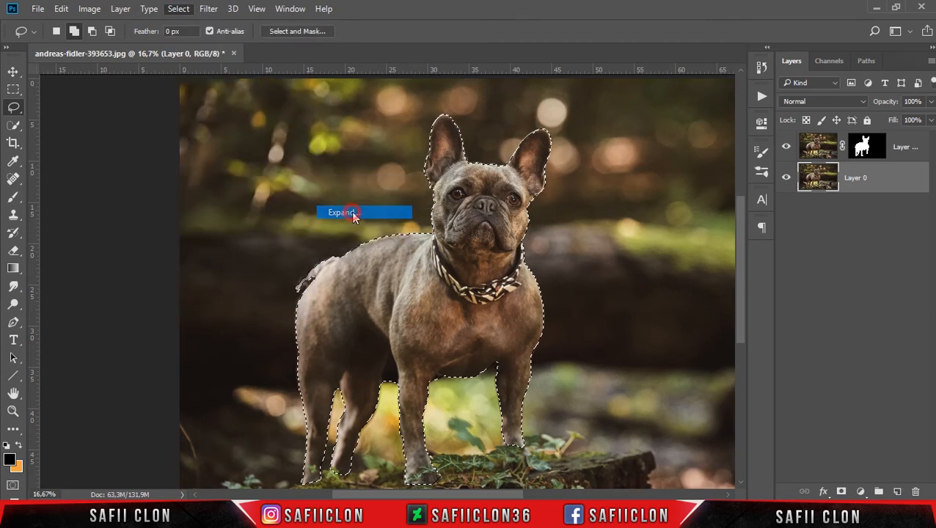
drag(444, 154, 635, 163)
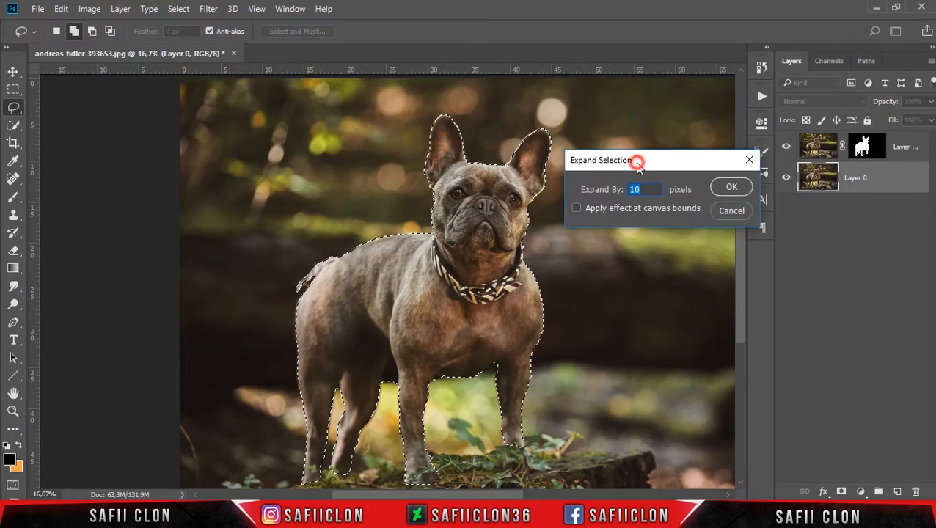
click(648, 189)
click(731, 187)
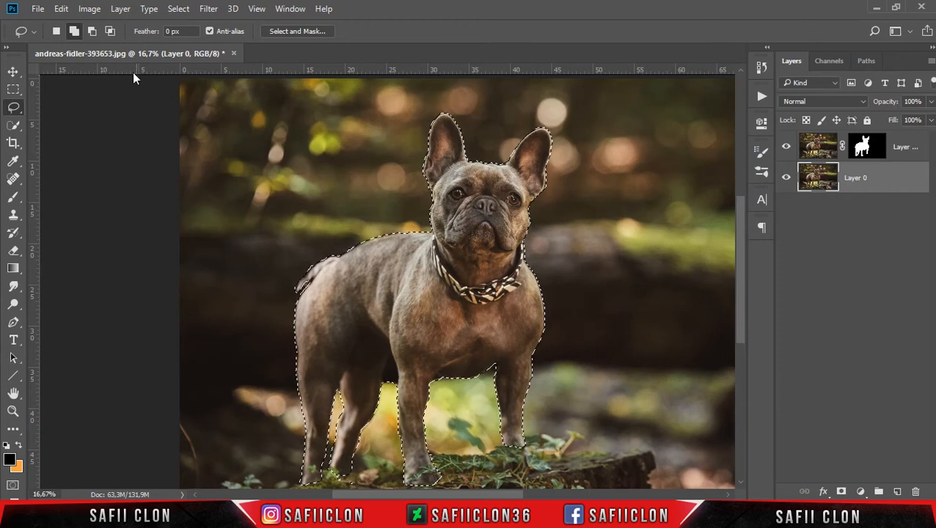
- Fill the selected dog area on Layer 0 using the Content-Aware option
click(61, 8)
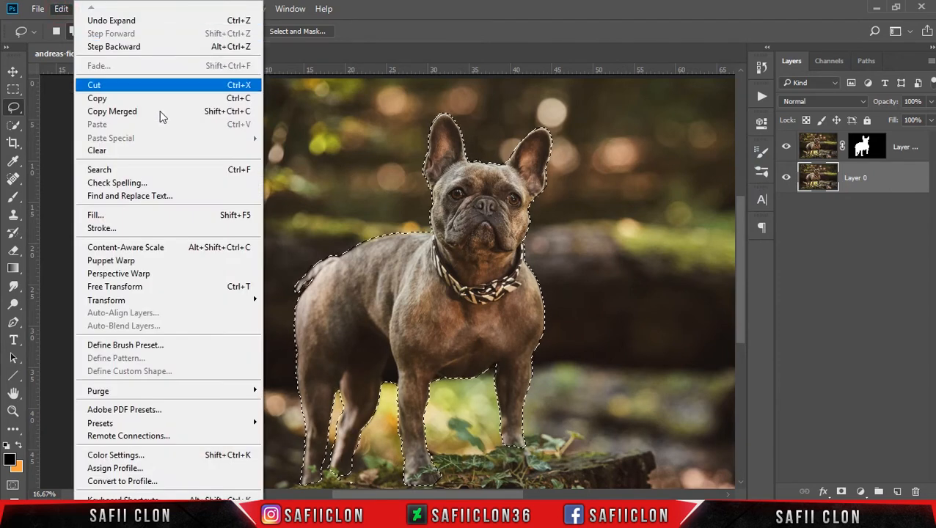
click(166, 215)
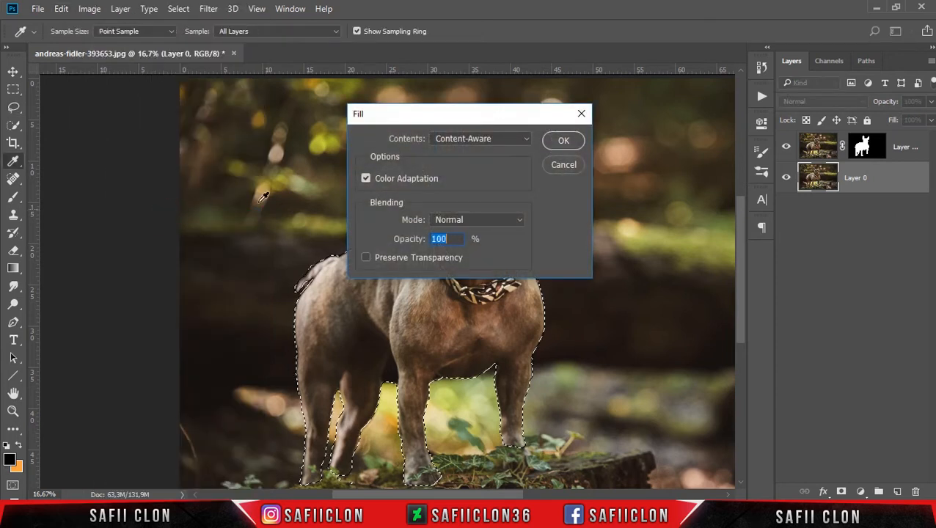
click(482, 139)
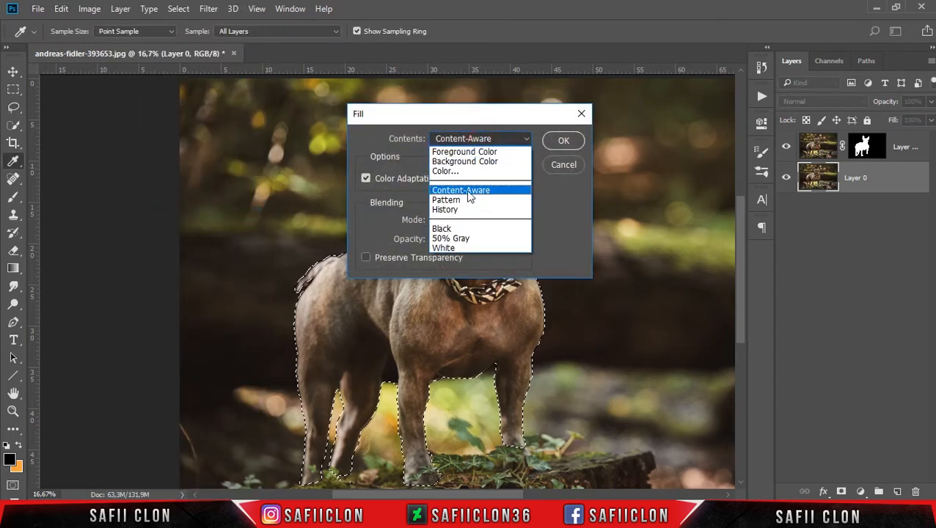
click(474, 192)
click(564, 143)
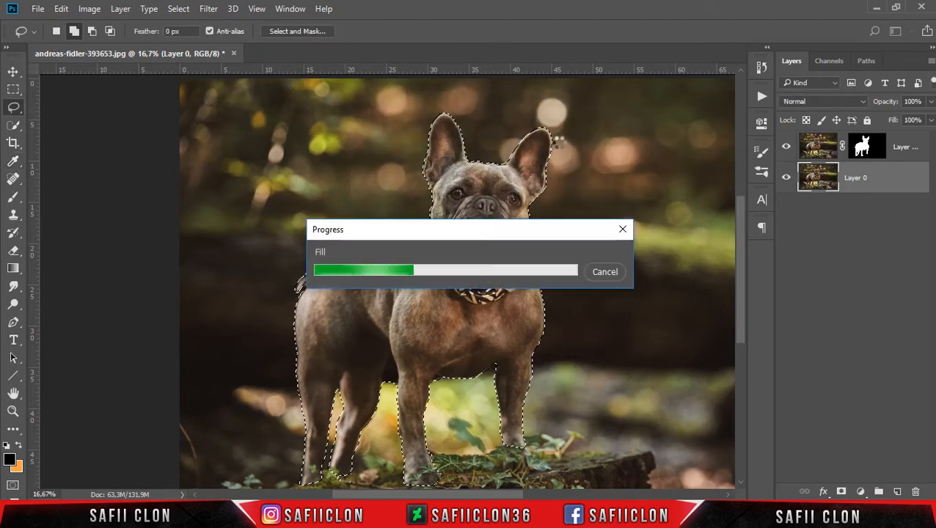
- Clear the selection and toggle the visibility of Layer 0 copy to check the filled background on Layer 0
click(786, 147)
click(786, 148)
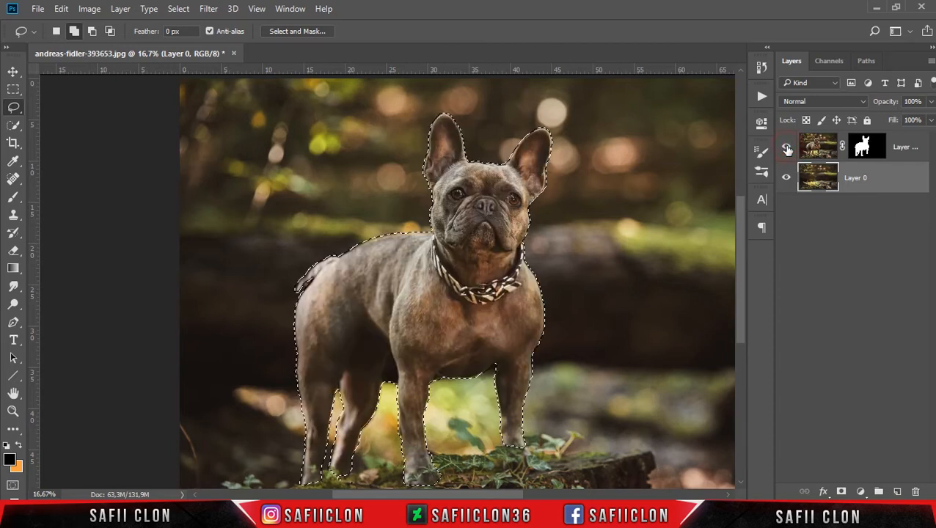
click(786, 149)
click(786, 148)
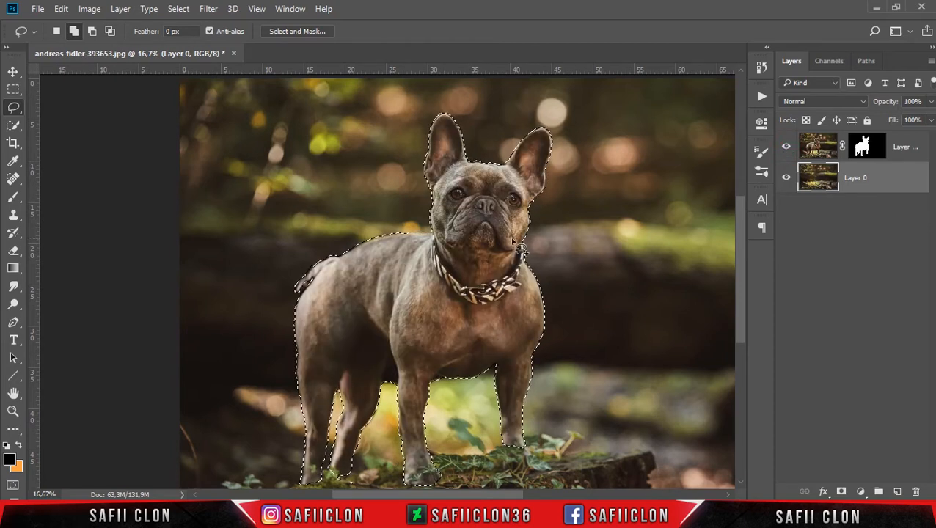
key(ctrl+d)
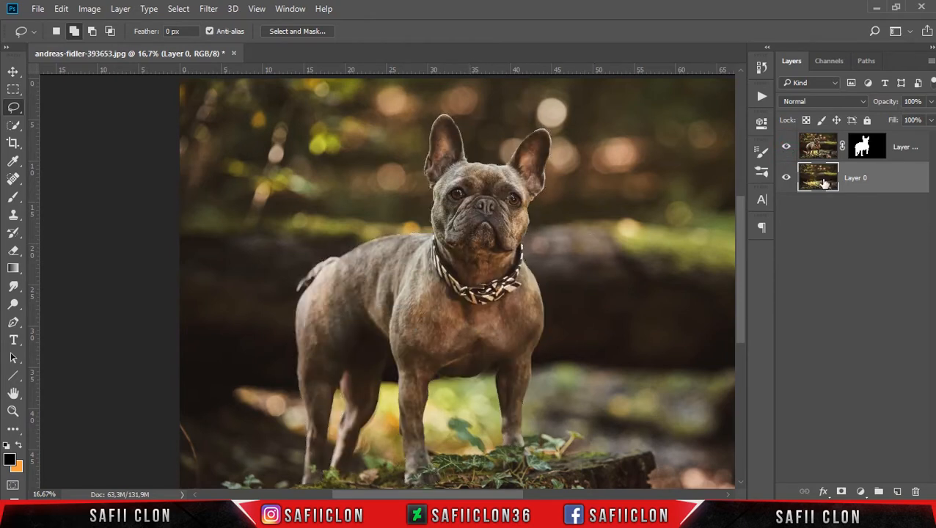
click(786, 148)
click(785, 149)
- Apply the layer mask of Layer 0 copy permanently to the layer
click(868, 143)
right_click(866, 140)
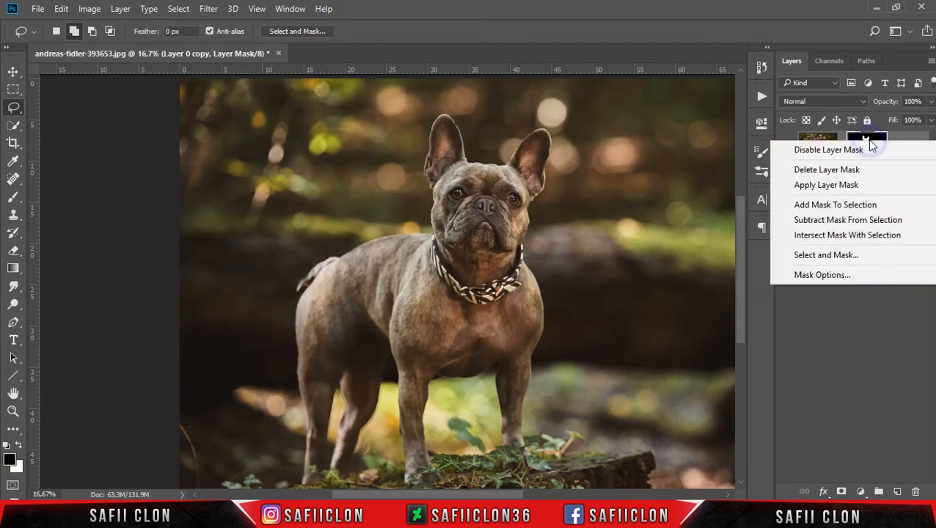
click(843, 186)
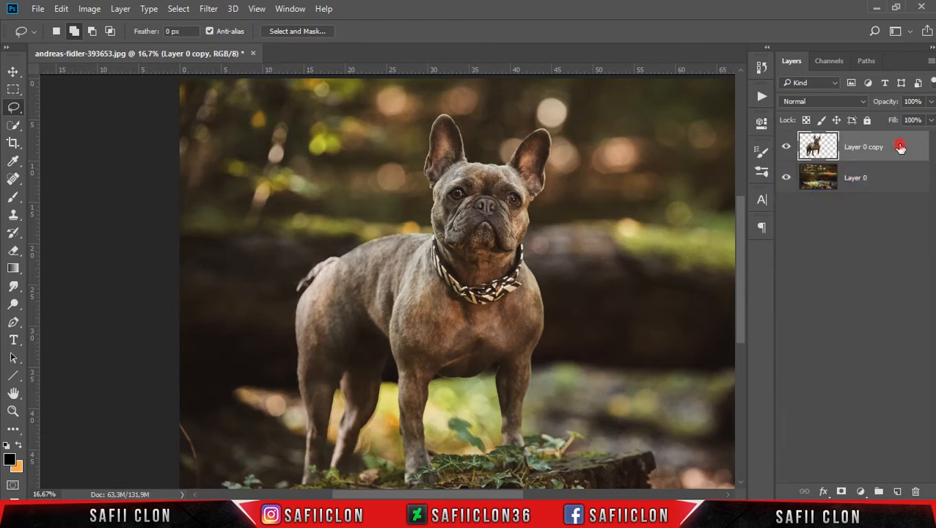
- Open the Liquify filter on the dog cutout layer and choose the Forward Warp tool
click(205, 10)
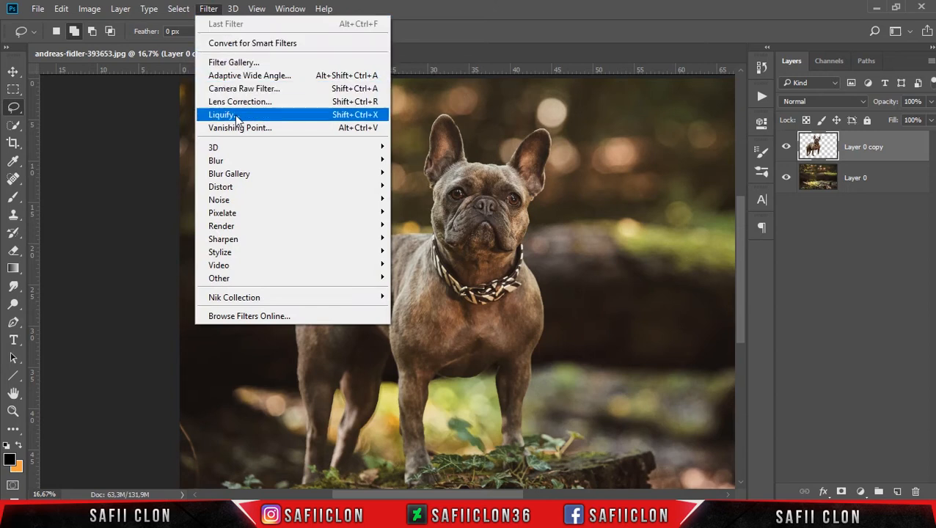
click(268, 120)
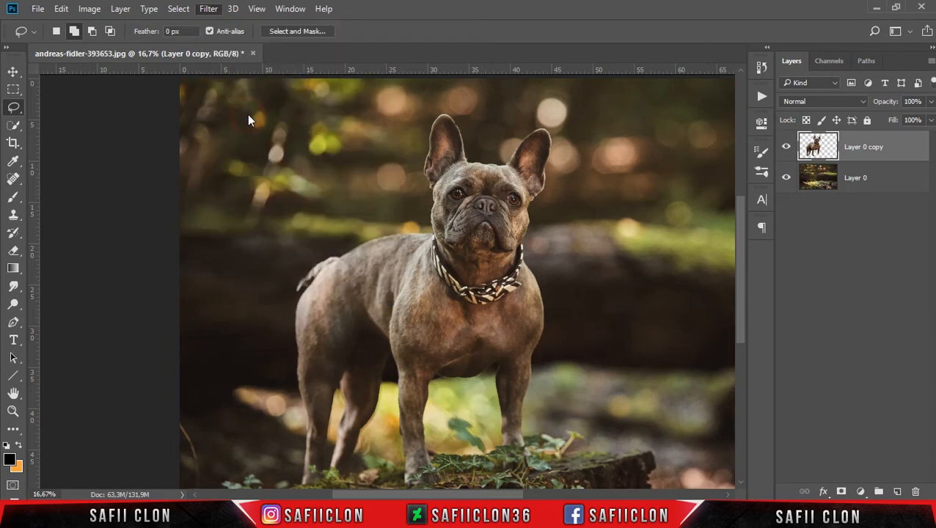
key(ctrl+plus)
key(ctrl+plus)
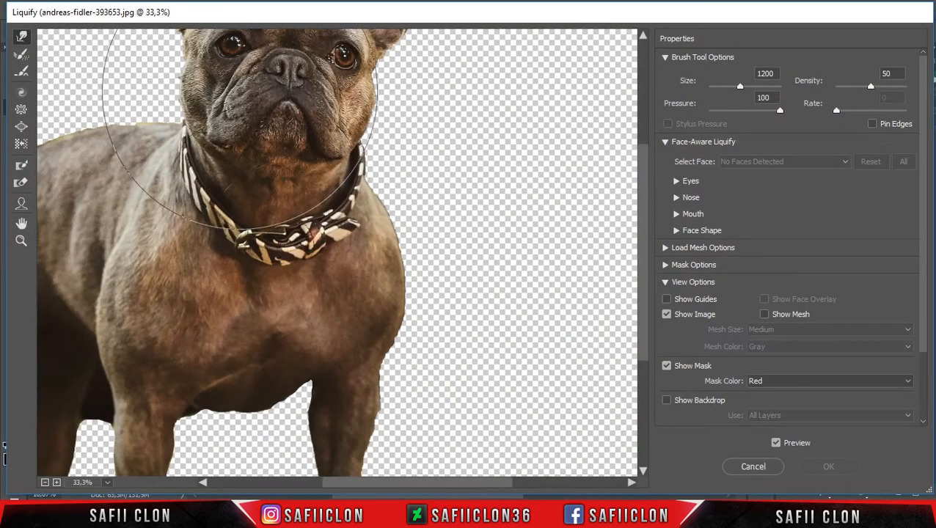
scroll(323, 129, up, 4)
scroll(334, 140, down, 1)
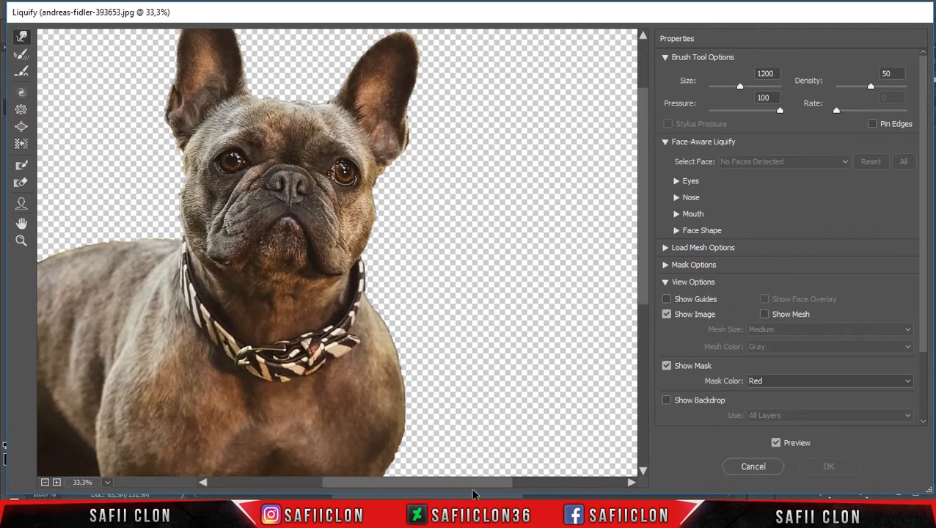
drag(453, 484, 427, 484)
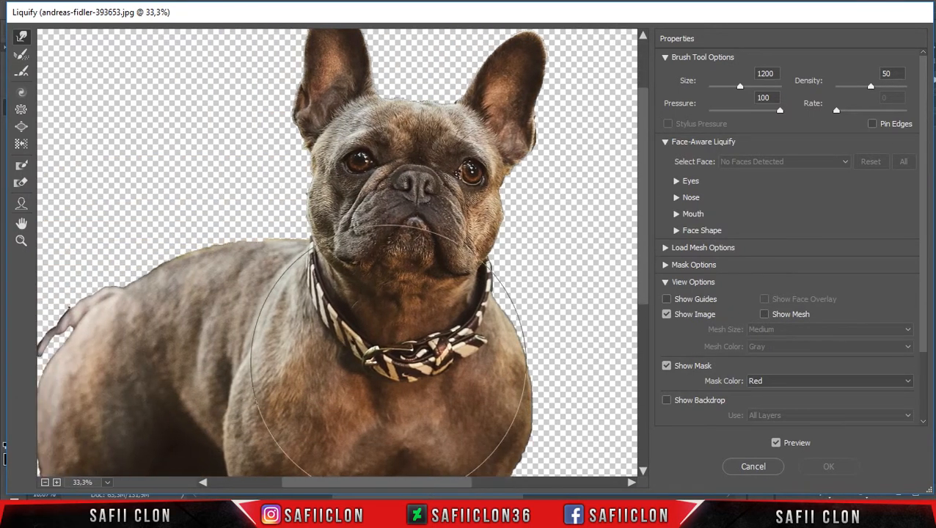
click(22, 38)
- Warp the ear on the image's left into an angular shape with straight edges, using a brush size of about 300
scroll(640, 180, up, 2)
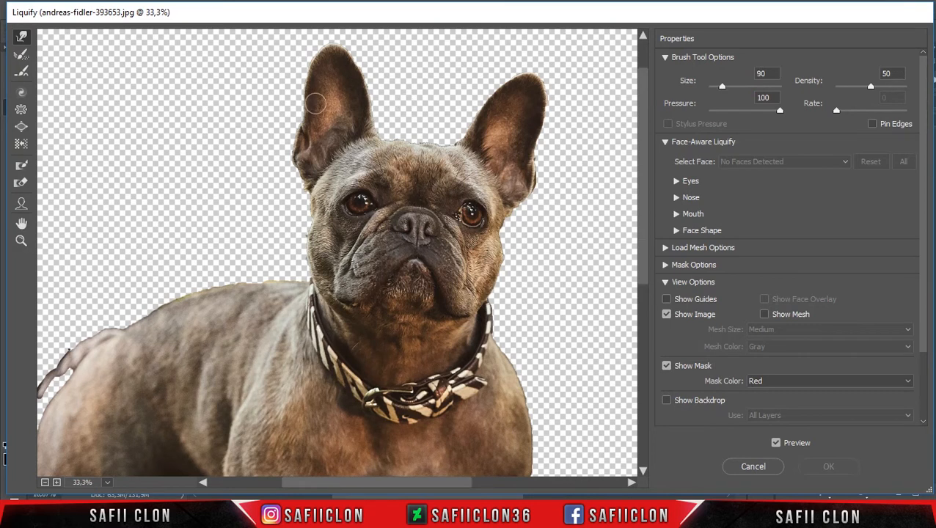
key(])
key(])
key(])
key([)
key([)
mouse_move(291, 148)
mouse_down()
mouse_move(297, 155)
mouse_move(288, 150)
mouse_move(293, 157)
mouse_move(293, 88)
mouse_up()
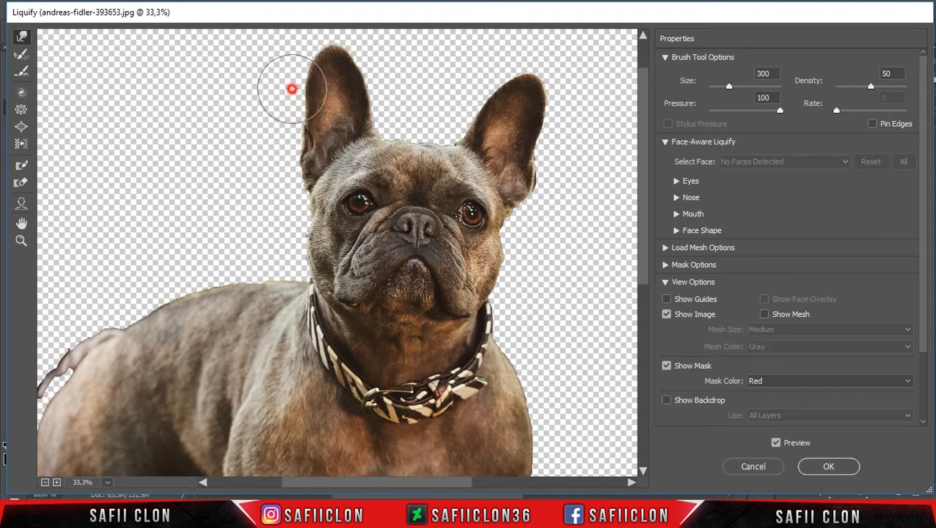
drag(289, 168, 293, 168)
key([)
key([)
mouse_move(292, 130)
mouse_down()
mouse_move(306, 85)
mouse_move(303, 152)
mouse_up()
drag(372, 100, 353, 66)
- Warp the ear on the image's right into an angular shape with a flat tip and straight outer edge
scroll(330, 81, up, 3)
key(bracketright)
key(bracketright)
key(bracketright)
key(bracketright)
key(bracketleft)
key(bracketleft)
key(bracketleft)
mouse_move(536, 240)
mouse_down()
mouse_move(534, 229)
mouse_move(526, 244)
mouse_up()
key(bracketright)
key(bracketright)
key(bracketright)
key(bracketleft)
key(bracketleft)
key(bracketleft)
key(bracketleft)
drag(546, 149, 533, 139)
scroll(569, 137, down, 2)
key(bracketleft)
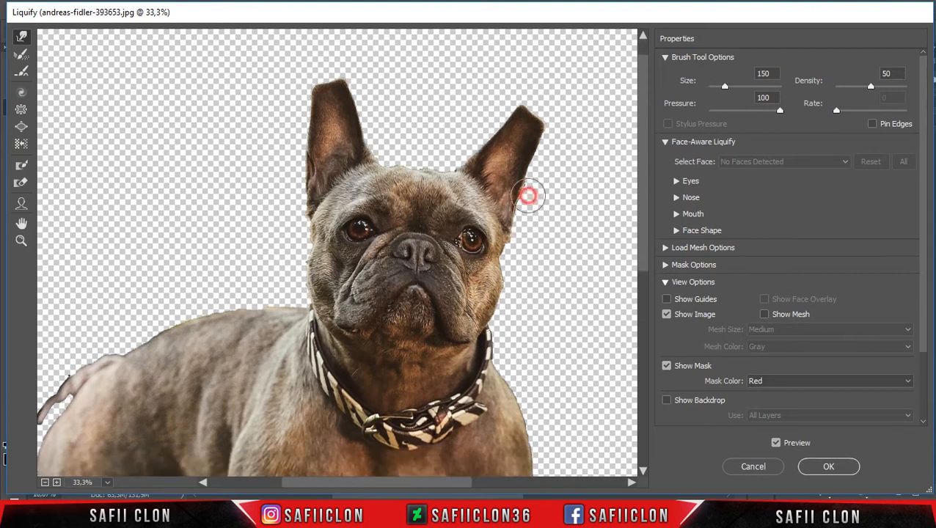
- Flatten the top of the head and straighten the inner ear edges with a brush size of about 175
key(bracketleft)
key(bracketleft)
key(bracketleft)
key(bracketleft)
key(bracketleft)
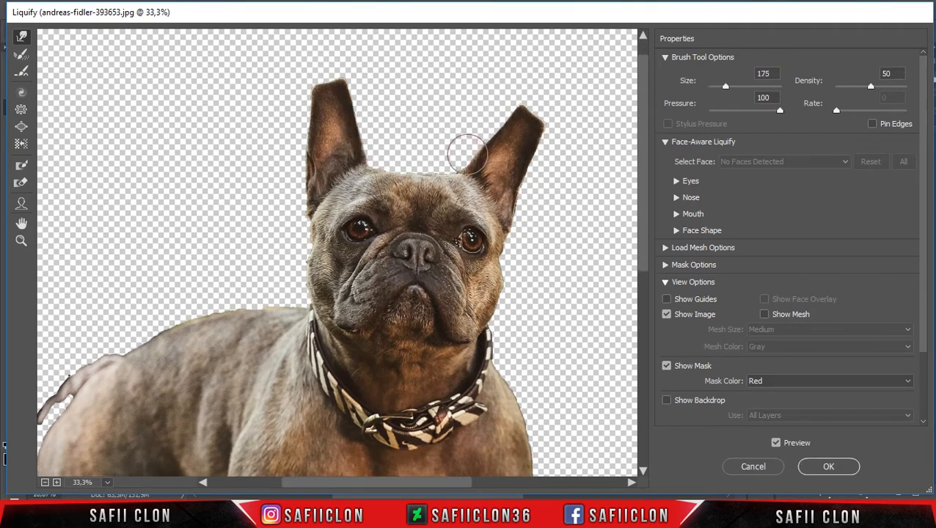
- Push both sides of the dog's face inward into straight edges, using a smaller warp brush
click(313, 291)
key(bracketleft)
key(bracketleft)
key(bracketleft)
mouse_move(506, 283)
mouse_down()
mouse_move(506, 305)
mouse_move(511, 260)
mouse_up()
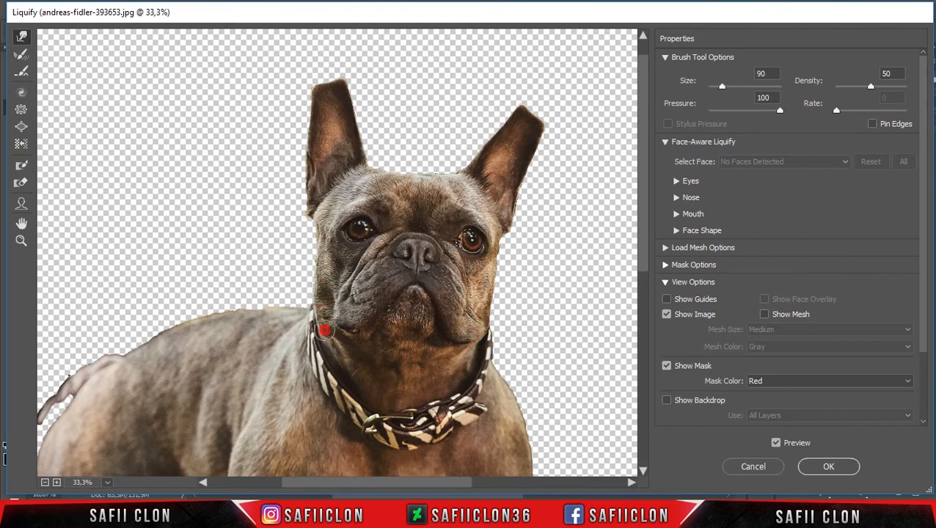
- Reshape the cheek folds and jowls beside the muzzle into sharper lines with a brush size of about 150
key(bracketright)
key(bracketright)
key(bracketright)
key(bracketright)
drag(350, 281, 340, 308)
key(bracketleft)
key(bracketleft)
key(bracketleft)
key(bracketright)
key(bracketright)
key(bracketright)
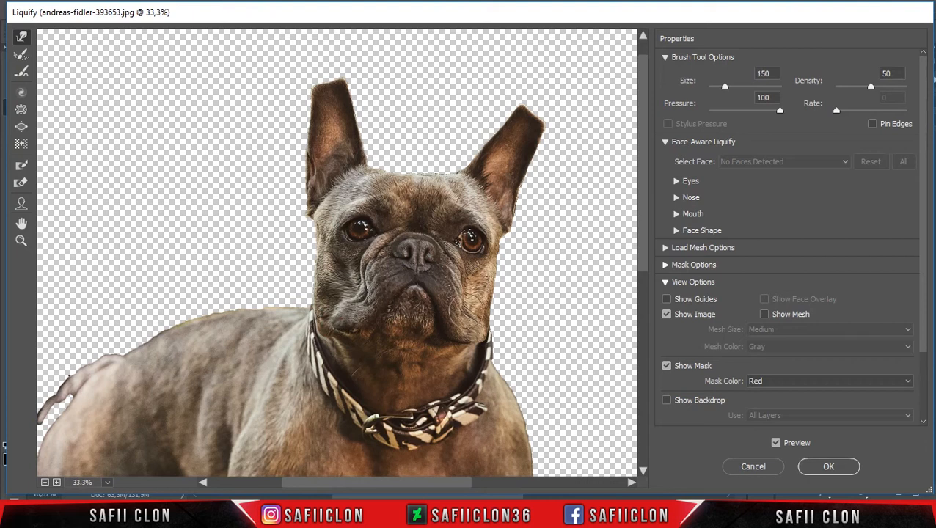
- Refine the jowl and jaw contours around the mouth with a warp brush size of 60
key(ctrl+plus)
key(bracketleft)
scroll(338, 253, down, 3)
key(bracketright)
key(bracketleft)
key(bracketleft)
key(bracketleft)
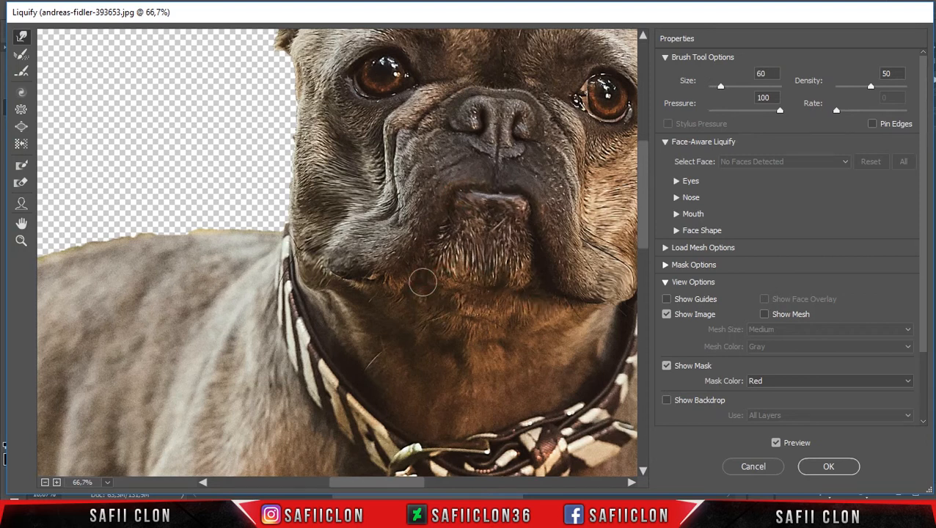
- Square off the top of the nose and the folds beside it with a brush size of 50 to 60
scroll(337, 277, up, 3)
drag(445, 241, 440, 235)
key(bracketleft)
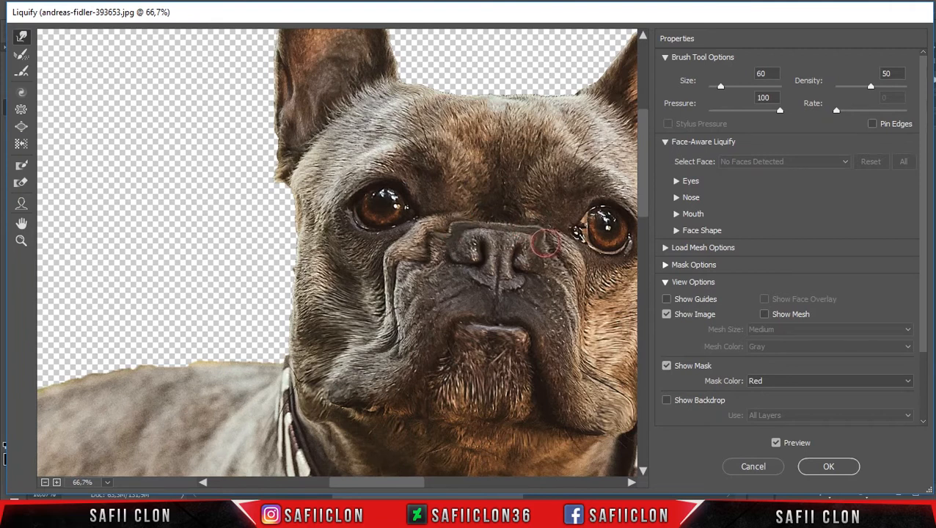
scroll(537, 231, down, 1)
key(bracketleft)
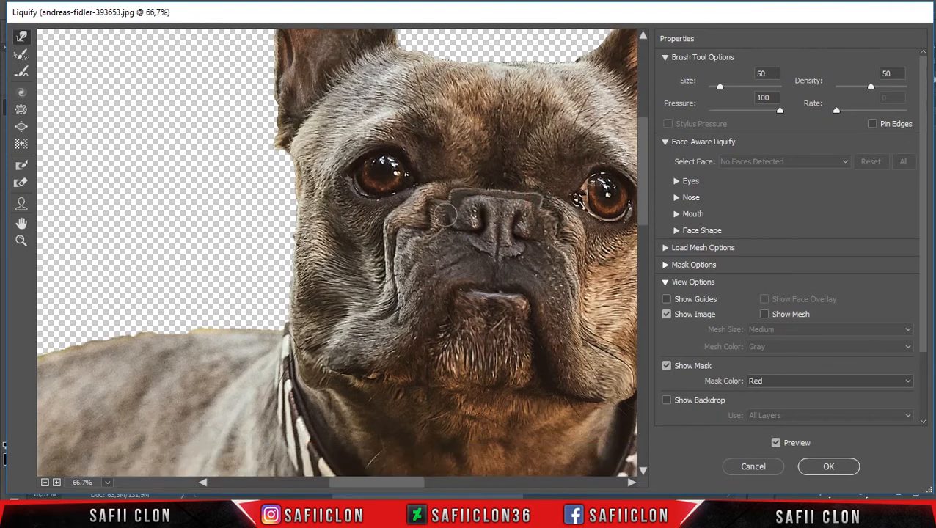
- Warp the nostrils, the lower nose edge and the creases above the lip into angular steps, using a brush size of 45 to 50
scroll(469, 187, down, 2)
key(bracketleft)
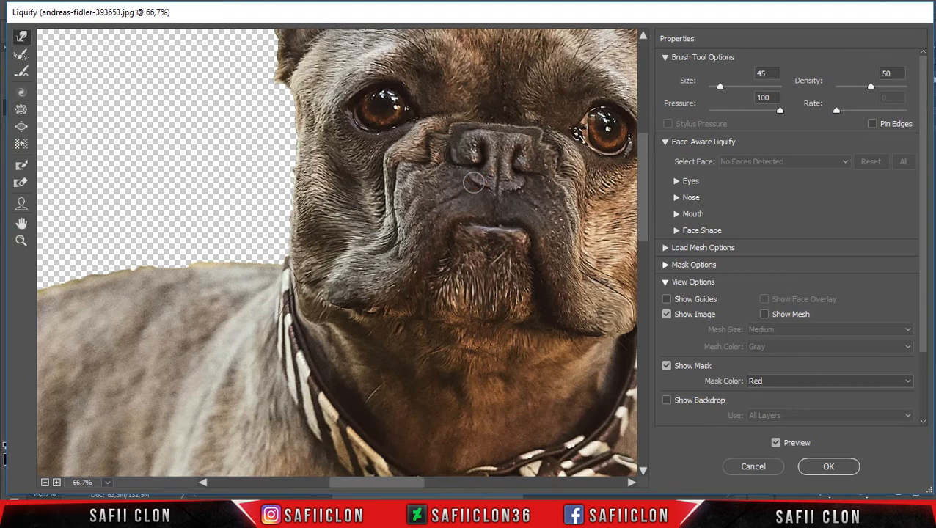
scroll(473, 182, up, 2)
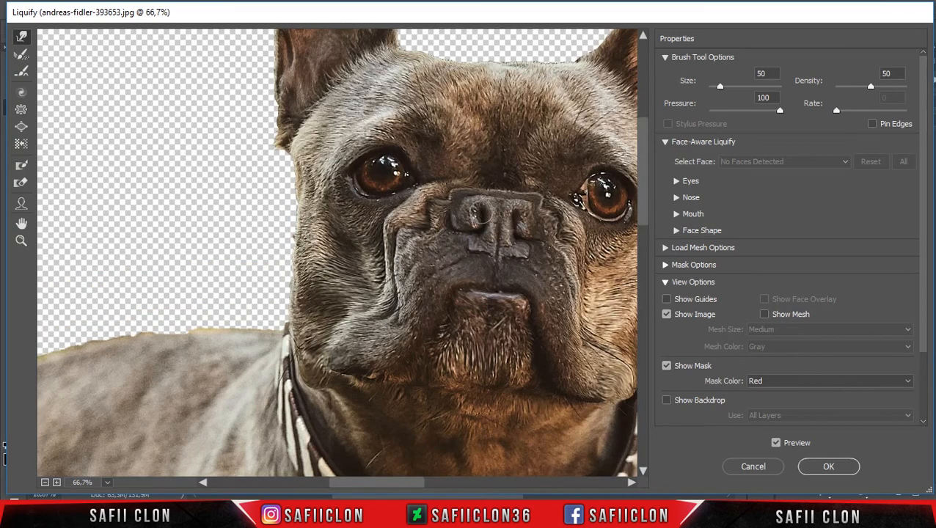
key(bracketleft)
scroll(456, 208, down, 2)
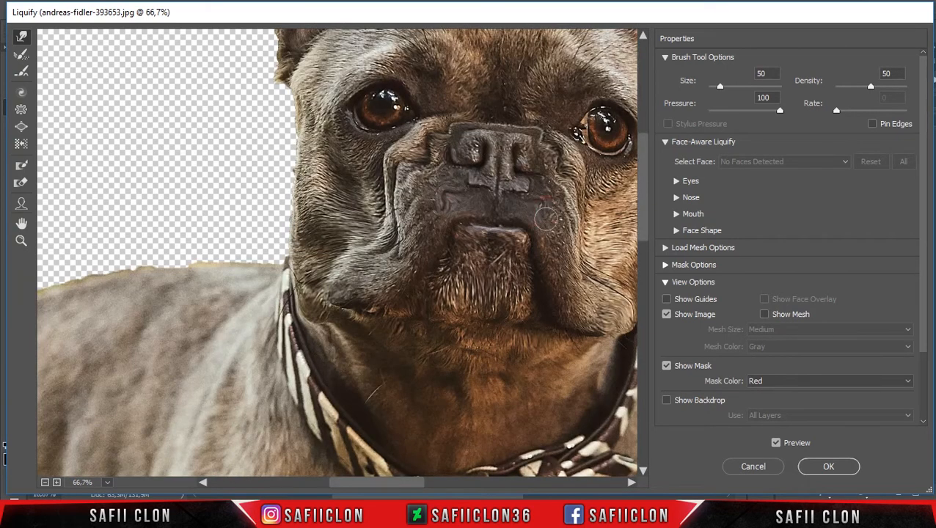
- Warp the collar area on the image's left side of the neck with an enlarged brush
scroll(546, 213, down, 5)
key(bracketright)
key(bracketright)
key(bracketright)
key(bracketright)
key(bracketright)
click(347, 216)
drag(346, 217, 370, 226)
drag(339, 191, 365, 220)
- Reshape the neck, chest and shoulder area around the collar with a much larger warp brush
key(bracketright)
key(bracketright)
key(bracketright)
key(bracketright)
key(bracketright)
key(bracketright)
key(bracketright)
key(bracketright)
drag(546, 226, 421, 232)
key(ctrl+minus)
key(bracketright)
drag(443, 322, 440, 299)
key(bracketright)
mouse_move(501, 315)
mouse_down()
mouse_move(429, 330)
mouse_move(492, 308)
mouse_up()
mouse_move(382, 314)
mouse_down()
mouse_move(318, 262)
mouse_move(326, 255)
mouse_move(308, 209)
mouse_up()
- Refine the lower collar and the shoulder outline on the image's right with smaller warp strokes
key(bracketleft)
key(bracketleft)
key(bracketleft)
key(bracketleft)
key(bracketleft)
key(bracketleft)
key(bracketleft)
key(bracketleft)
key(bracketleft)
key(bracketright)
key(bracketright)
key(bracketright)
key(bracketleft)
key(bracketleft)
key(bracketleft)
drag(449, 316, 444, 303)
drag(495, 317, 490, 304)
key(bracketright)
key(bracketright)
drag(536, 255, 550, 251)
key(bracketleft)
key(bracketleft)
drag(550, 233, 559, 192)
- Try small warp strokes on the brow and around the eye on the image's left with a size 100 brush, undoing the last stroke
scroll(559, 311, up, 4)
key(ctrl+plus)
drag(363, 210, 367, 200)
drag(418, 182, 444, 189)
key(bracketright)
key(bracketright)
key(bracketleft)
key(bracketleft)
key(bracketright)
drag(339, 215, 343, 223)
drag(385, 224, 386, 229)
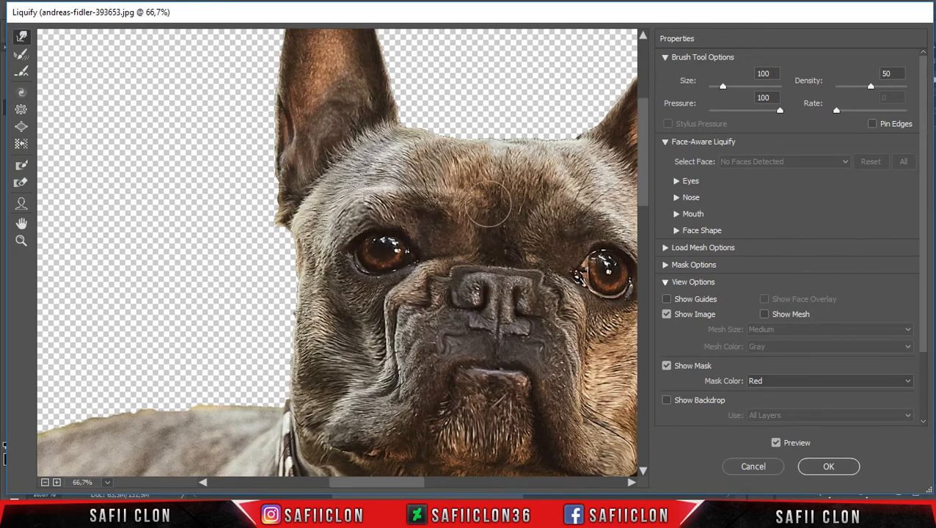
key(ctrl+alt+z)
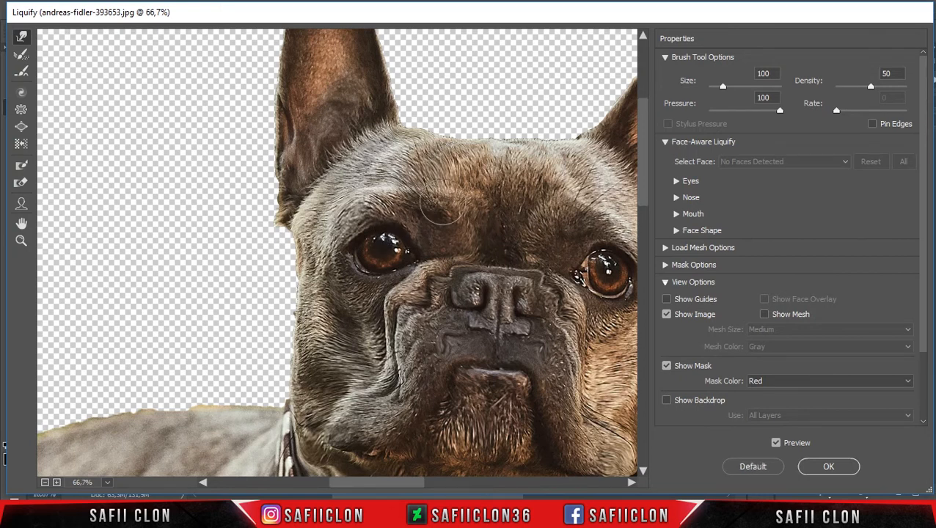
- Slightly enlarge the eye on the image's left with the Bloat tool, using a much smaller brush
click(21, 128)
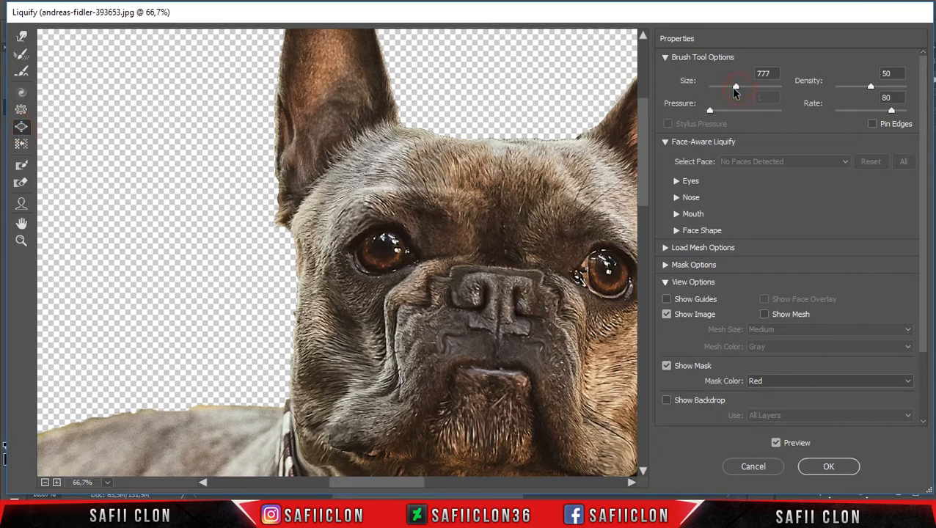
key(bracketleft)
key(bracketleft)
key(bracketleft)
key(bracketleft)
key(bracketleft)
key(bracketleft)
key(bracketleft)
key(bracketleft)
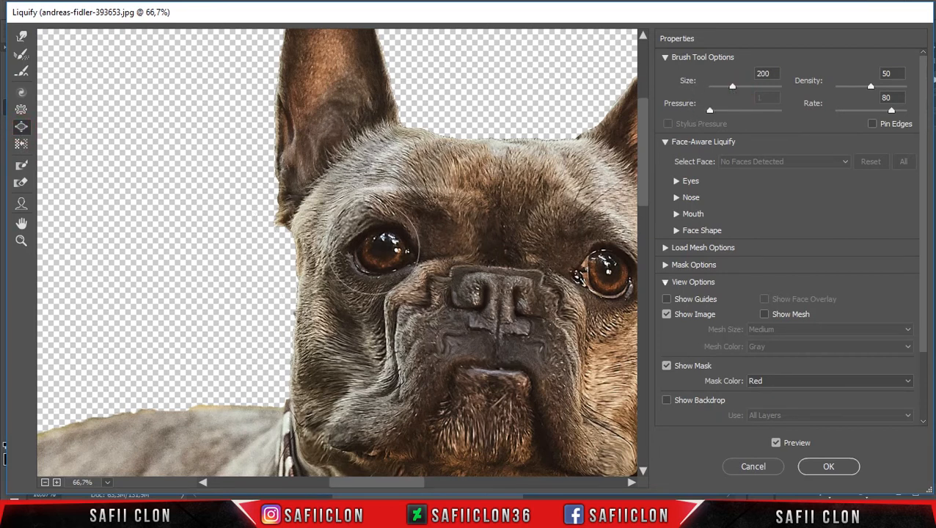
click(382, 246)
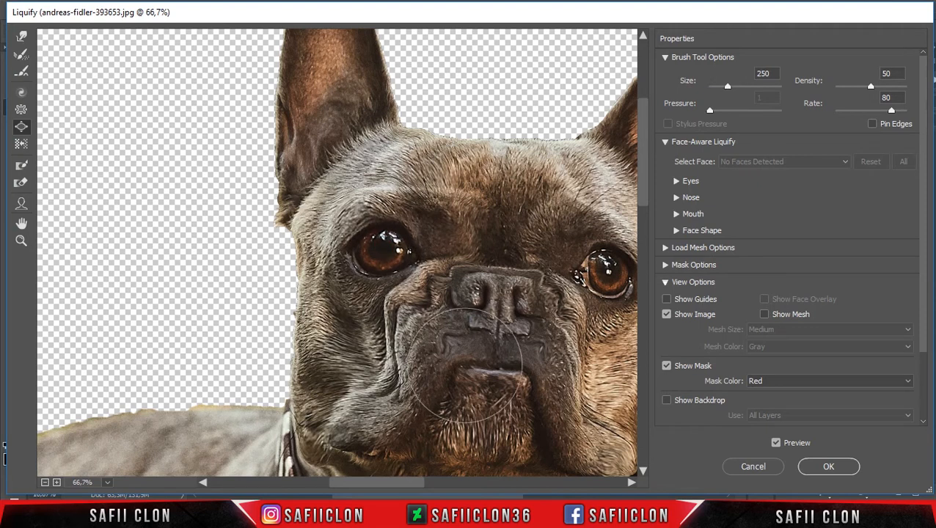
- Enlarge the eye on the image's right with the Bloat tool at brush size 250
drag(418, 490, 434, 487)
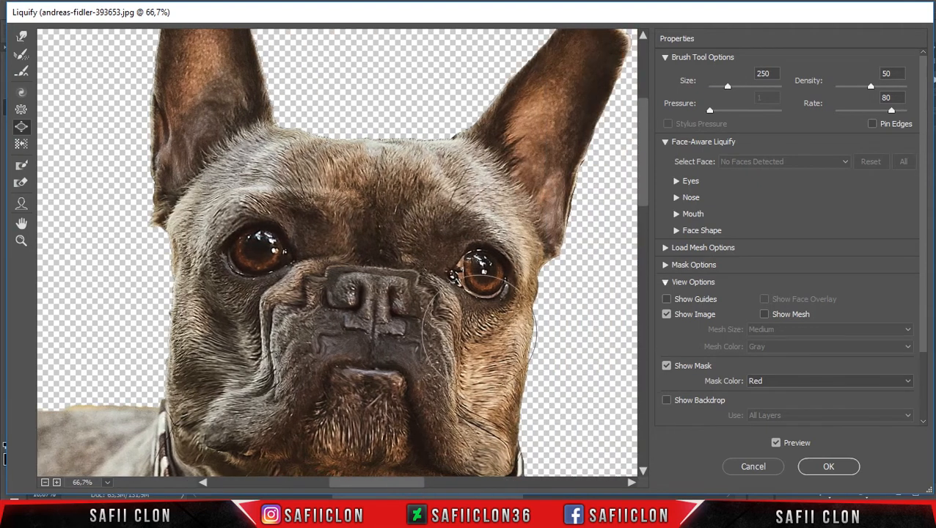
click(481, 275)
click(482, 271)
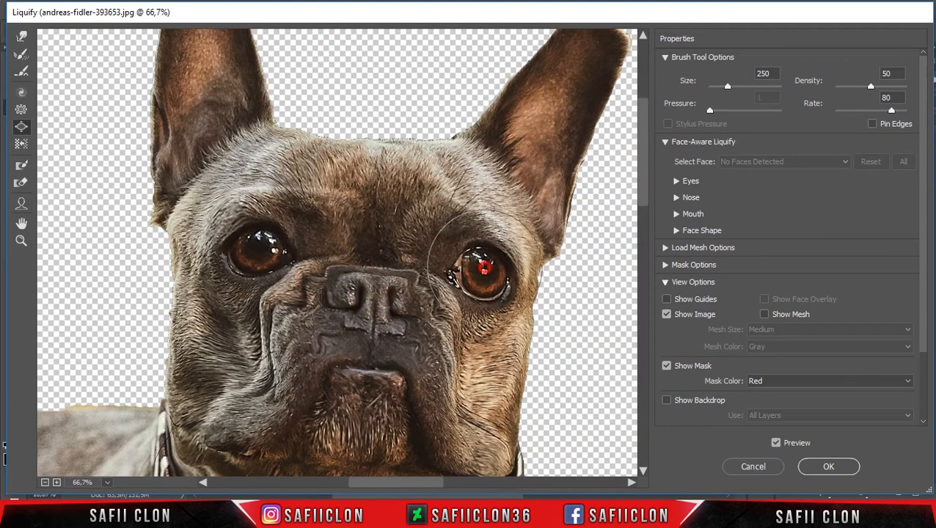
- Push the rim of the eye on the image's left into a boxier shape with the Forward Warp tool, using brush sizes up to 150
click(22, 36)
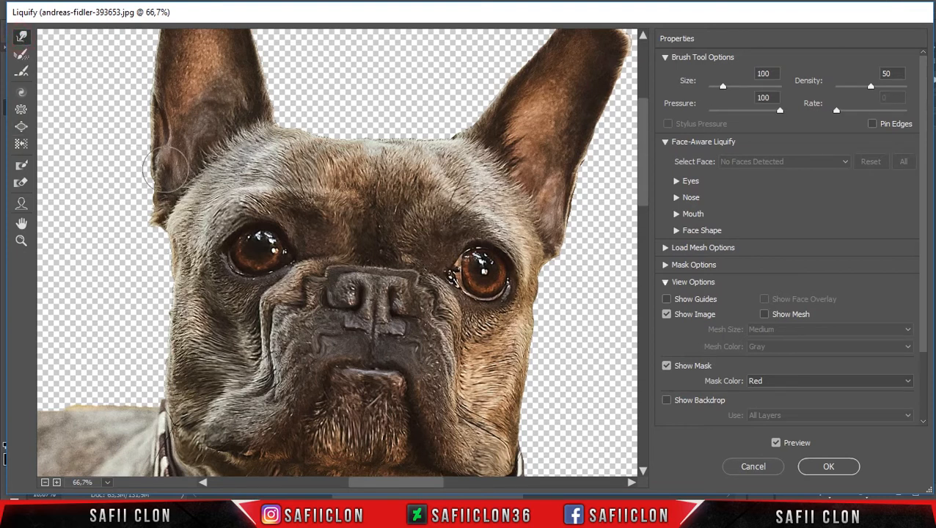
drag(258, 220, 268, 224)
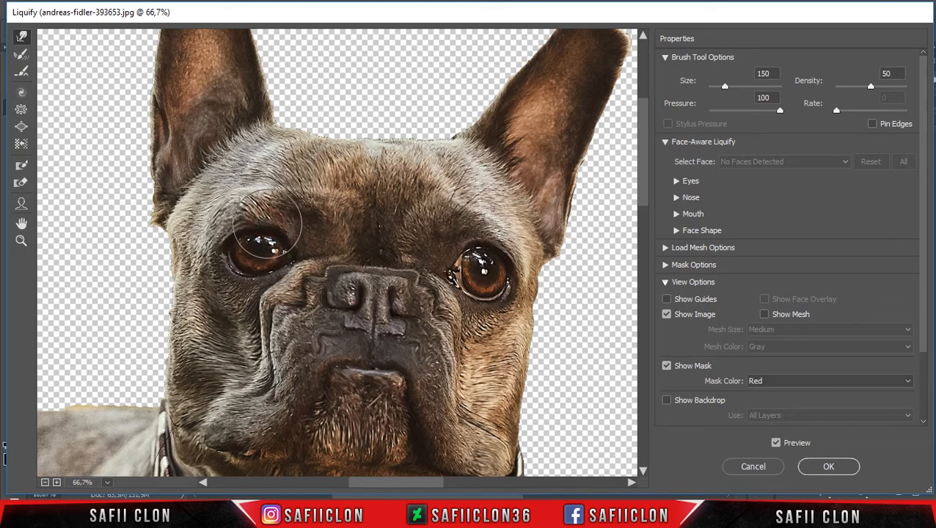
mouse_move(254, 275)
mouse_down()
mouse_move(226, 264)
mouse_move(230, 242)
mouse_up()
key(bracketleft)
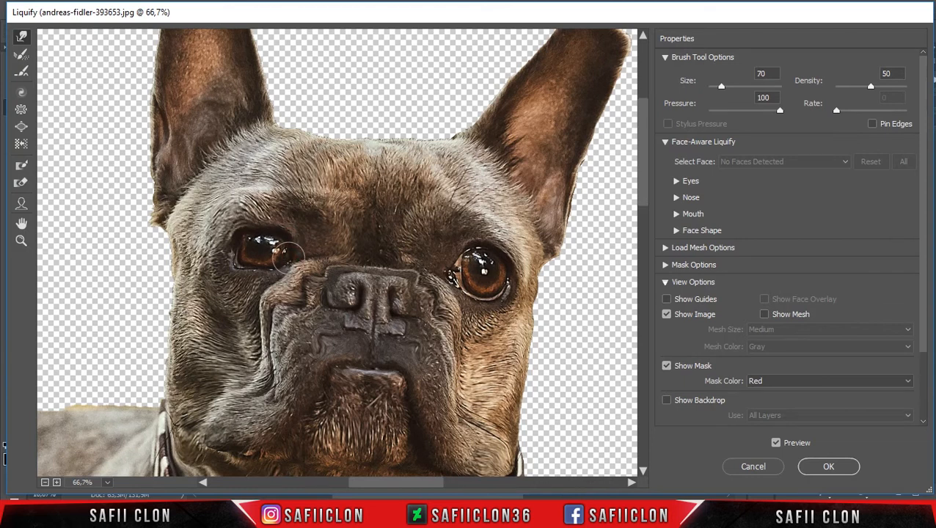
- Square off the eye and brow on the image's right with warp strokes at a brush size of 90 to 100
key(bracketright)
key(bracketright)
key(bracketright)
key(bracketright)
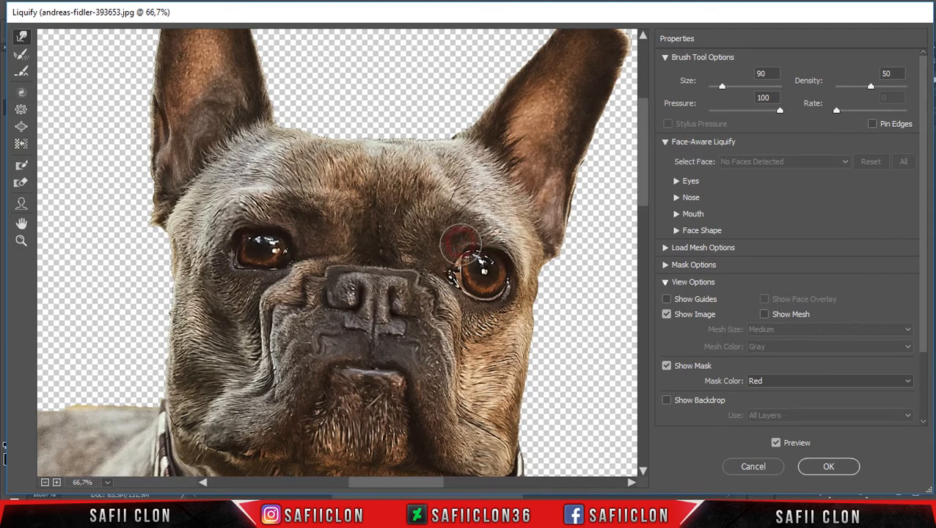
drag(484, 287, 496, 297)
mouse_move(483, 232)
mouse_down()
mouse_move(443, 203)
mouse_move(432, 206)
mouse_up()
drag(496, 218, 506, 228)
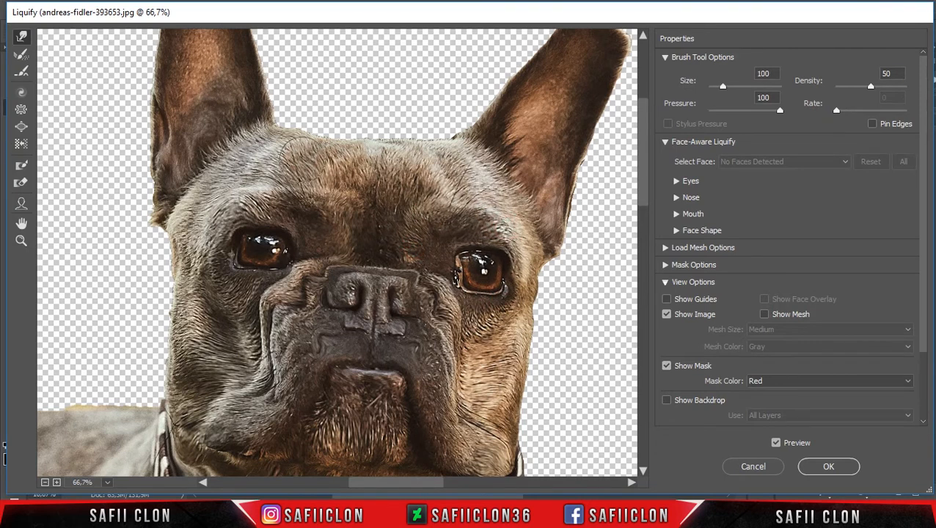
- Warp the forehead and the top edge of the head beside the ear on the image's left, enlarging the brush to 125
click(310, 170)
drag(310, 170, 261, 157)
key(bracketright)
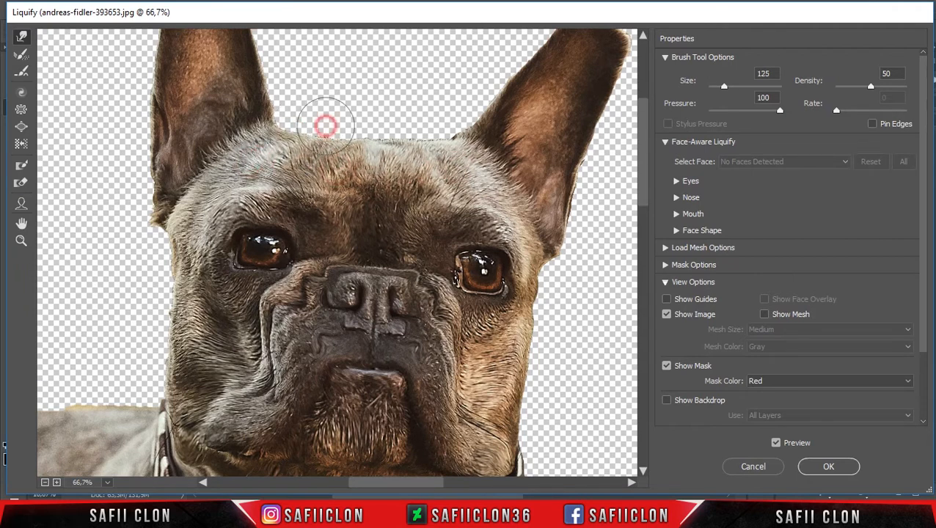
- Straighten the outline of the dog's back between the neck and the rump with a size 400 warp brush
drag(643, 187, 642, 201)
key(ctrl+minus)
key(ctrl+minus)
drag(462, 482, 415, 481)
scroll(351, 165, down, 3)
key(bracketright)
key(bracketright)
key(bracketright)
key(bracketright)
key(bracketright)
key(bracketright)
key(bracketright)
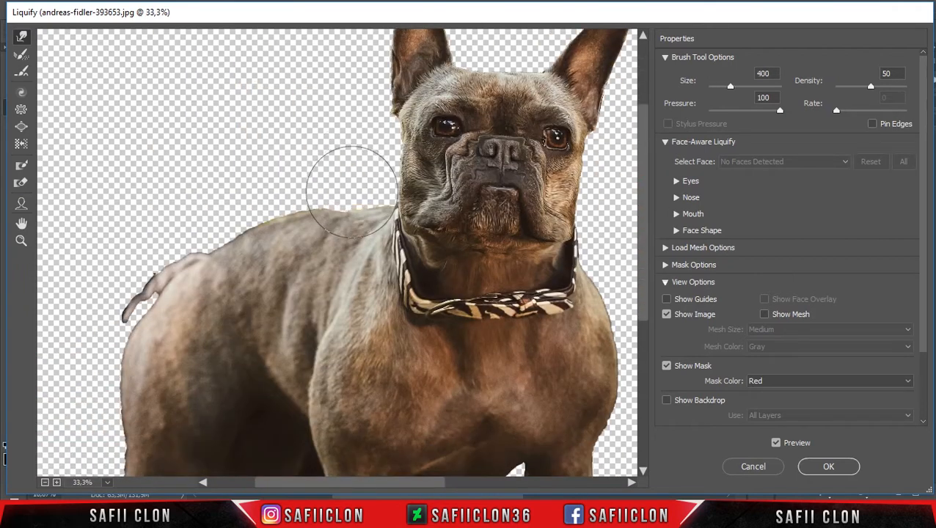
drag(327, 194, 275, 205)
mouse_move(209, 246)
mouse_down()
mouse_move(204, 222)
mouse_move(260, 231)
mouse_move(355, 217)
mouse_move(295, 220)
mouse_up()
- Touch up the back outline where it meets the collar with a size 125 warp brush
key(bracketleft)
key(bracketleft)
key(bracketleft)
key(bracketleft)
key(bracketleft)
key(bracketleft)
key(bracketleft)
drag(387, 206, 389, 209)
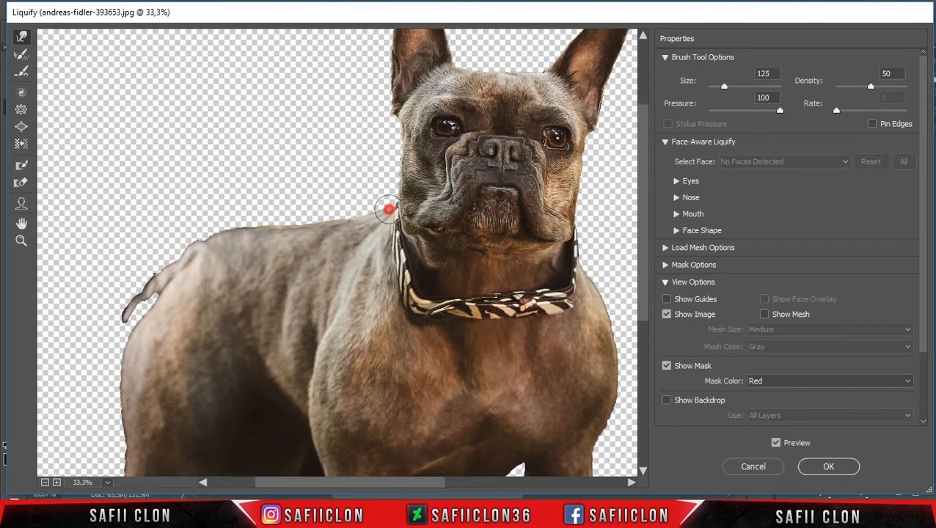
- Push the rump and tail outward with a larger warp brush, then reduce the brush size to 125 at the tail
key(bracketright)
key(bracketright)
key(bracketright)
mouse_move(209, 245)
mouse_down()
mouse_move(164, 280)
mouse_move(122, 287)
mouse_move(123, 304)
mouse_move(103, 312)
mouse_up()
key(bracketright)
key(bracketright)
key(bracketleft)
key(bracketleft)
key(bracketleft)
key(bracketleft)
key(bracketleft)
key(bracketleft)
key(bracketleft)
key(bracketleft)
key(bracketleft)
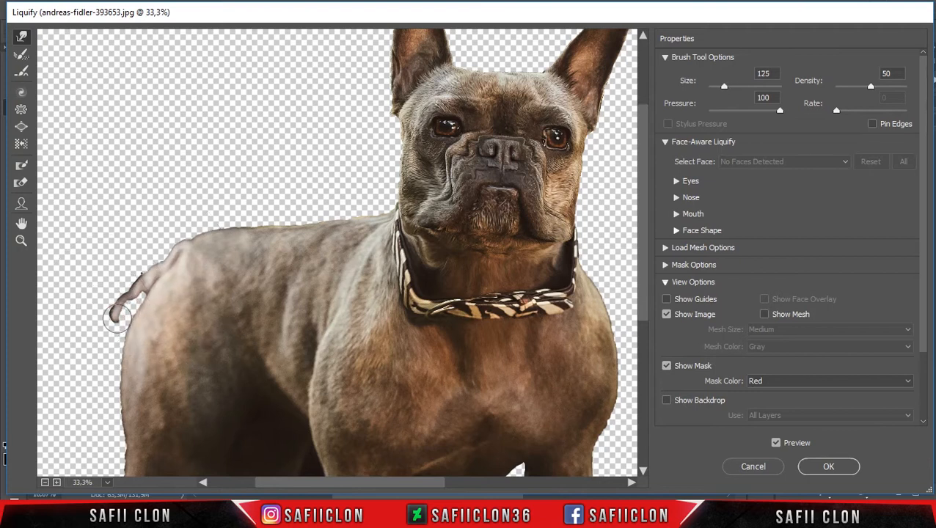
- Sharpen the corner of the rump and level the adjoining back outline with a size 300 warp brush
scroll(195, 326, down, 2)
key(bracketright)
drag(198, 121, 181, 112)
drag(254, 106, 313, 102)
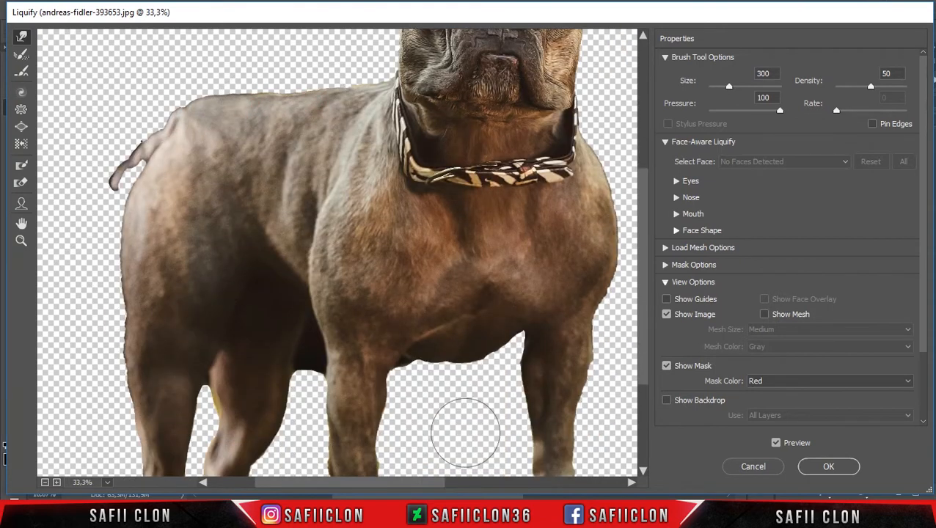
- Reshape the shoulder on the image's right into a straight edge with angular upper and lower corners
scroll(475, 352, right, 2)
key(bracketleft)
mouse_move(475, 178)
mouse_down()
mouse_move(491, 210)
mouse_move(476, 265)
mouse_up()
drag(455, 150, 452, 126)
drag(463, 161, 467, 181)
mouse_move(470, 308)
mouse_down()
mouse_move(452, 311)
mouse_move(450, 292)
mouse_move(452, 314)
mouse_up()
drag(463, 273, 460, 306)
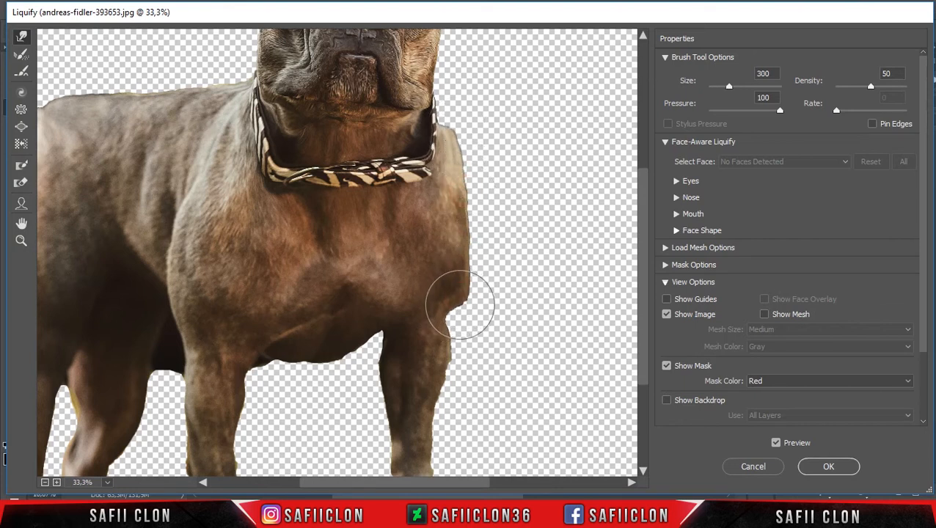
- Straighten the outer and inner edges of the front leg on the image's right, adjusting the warp brush size as needed
scroll(497, 274, down, 3)
key(bracketleft)
key(bracketleft)
key(bracketleft)
mouse_move(457, 222)
mouse_down()
mouse_move(458, 286)
mouse_move(458, 263)
mouse_move(442, 295)
mouse_up()
key(bracketright)
key(bracketright)
key(bracketright)
key(bracketleft)
drag(384, 249, 382, 371)
- Straighten the underside of the chest between the front legs with a larger warp brush
key(bracketright)
drag(339, 271, 339, 251)
mouse_move(310, 280)
mouse_down()
mouse_move(317, 259)
mouse_move(288, 266)
mouse_move(352, 241)
mouse_up()
drag(289, 266, 289, 266)
- Straighten the outer edge of the front leg on the image's left, then reduce the warp brush size to 250
scroll(308, 277, up, 3)
drag(183, 348, 195, 338)
scroll(186, 297, down, 4)
drag(185, 243, 173, 340)
drag(175, 305, 187, 253)
key(bracketleft)
key(bracketleft)
scroll(242, 300, up, 2)
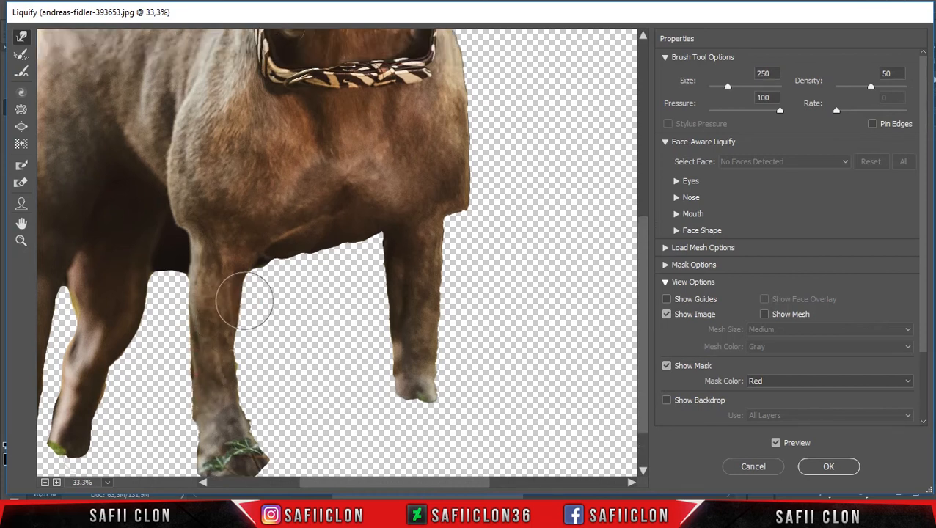
- Straighten the line where the shoulder on the image's left meets the flank, adjusting the warp brush size
key(bracketleft)
scroll(177, 327, up, 4)
key(bracketright)
key(bracketright)
key(bracketright)
key(bracketright)
drag(172, 318, 182, 217)
drag(171, 273, 179, 272)
- Reshape the upper part of the shoulder on the image's left into a straighter contour with a 250 warp brush
scroll(176, 272, up, 2)
key(bracketleft)
key(bracketleft)
key(bracketleft)
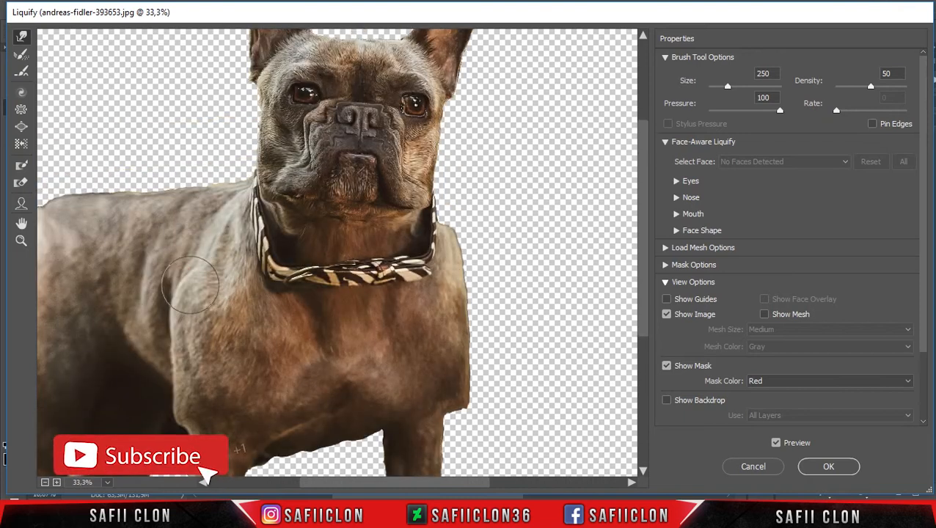
mouse_move(185, 280)
mouse_down()
mouse_move(220, 218)
mouse_move(206, 233)
mouse_up()
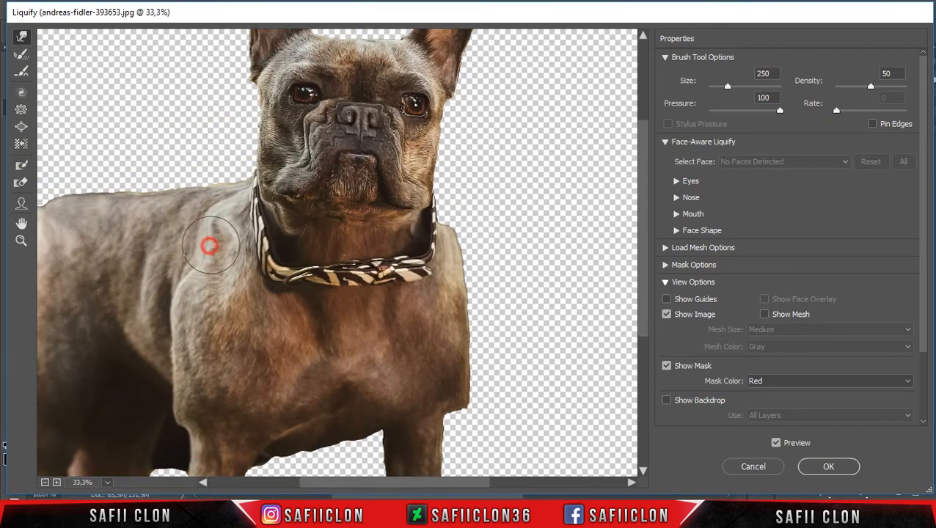
drag(358, 483, 337, 482)
mouse_move(230, 226)
mouse_down()
mouse_move(283, 223)
mouse_move(250, 264)
mouse_move(238, 319)
mouse_up()
key(bracketright)
key(bracketright)
key(bracketright)
key(bracketleft)
drag(197, 239, 192, 239)
- Flatten the lower edge of the flank between the hind leg and the shoulder, then reduce the warp brush size to 175
scroll(196, 240, down, 5)
key(bracketleft)
key(bracketleft)
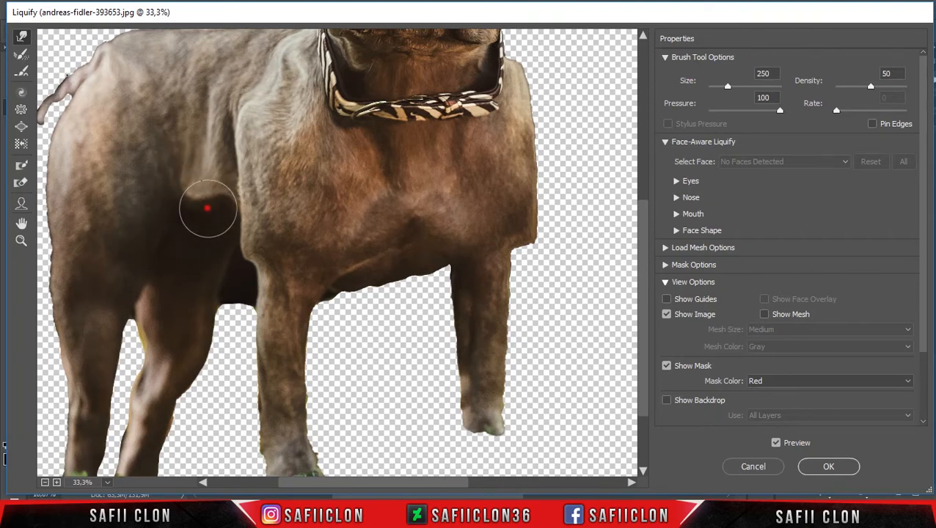
key(bracketright)
scroll(249, 192, up, 6)
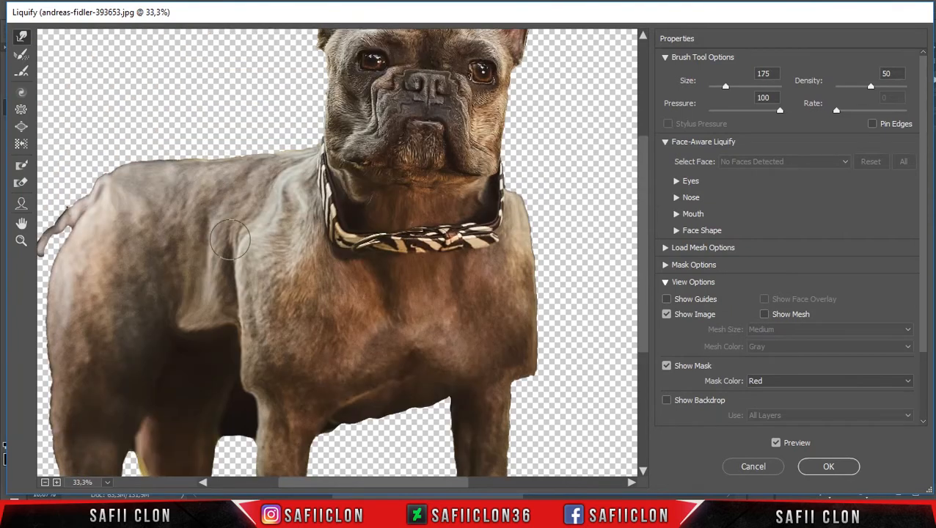
- Push in the outer edge of the thigh on the image's left with a 400 warp brush
scroll(301, 455, left, 3)
scroll(288, 219, down, 5)
key(bracketright)
key(bracketright)
key(bracketright)
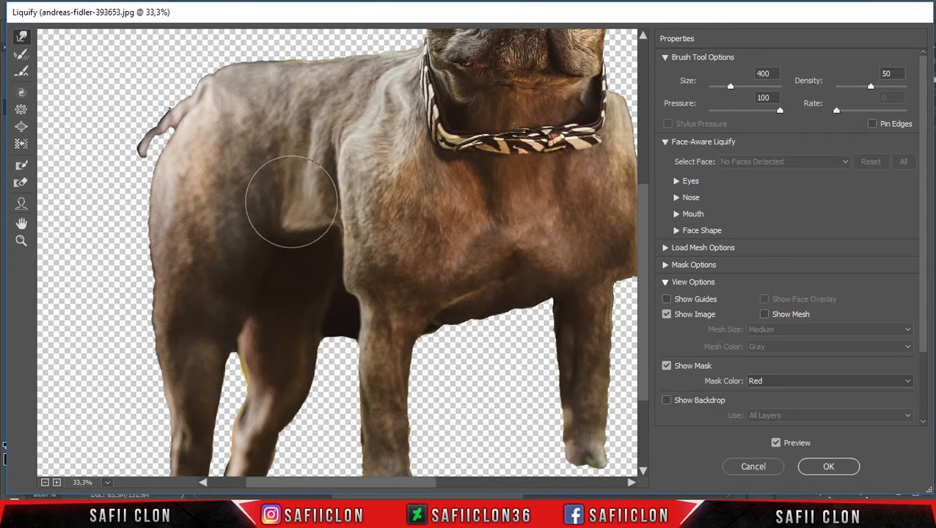
drag(246, 217, 157, 226)
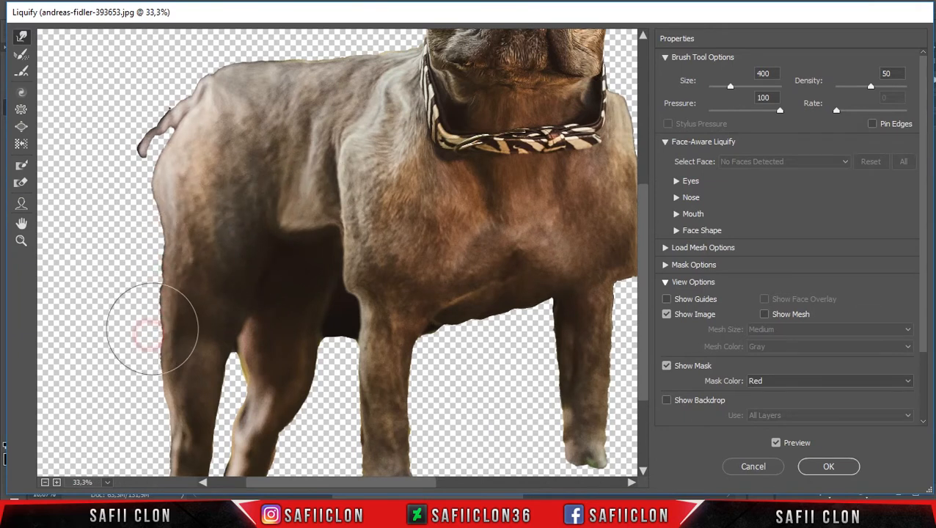
- Straighten the outer edge of the lower hind leg on the image's left with a 300 warp brush
scroll(157, 279, down, 4)
key(bracketleft)
mouse_move(150, 303)
mouse_down()
mouse_move(163, 291)
mouse_move(161, 339)
mouse_up()
scroll(185, 298, up, 4)
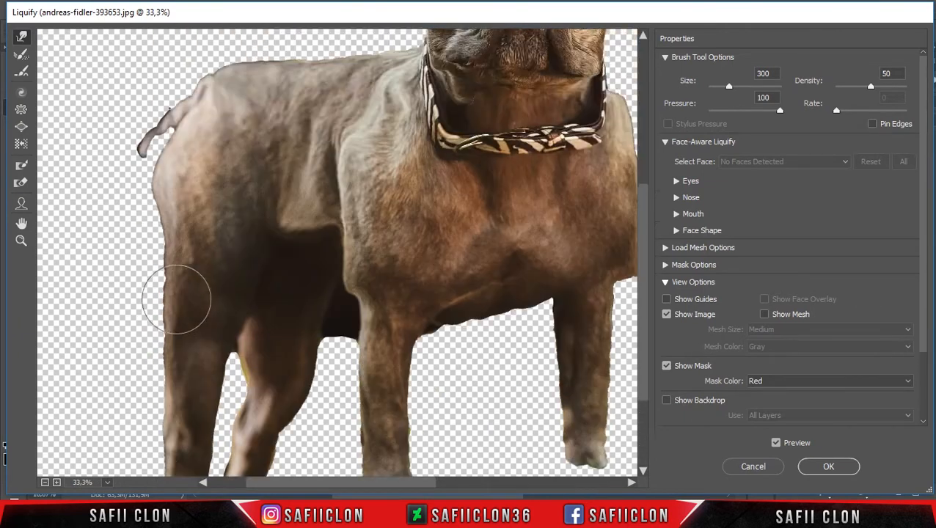
scroll(185, 298, down, 3)
drag(167, 415, 160, 415)
scroll(163, 322, up, 3)
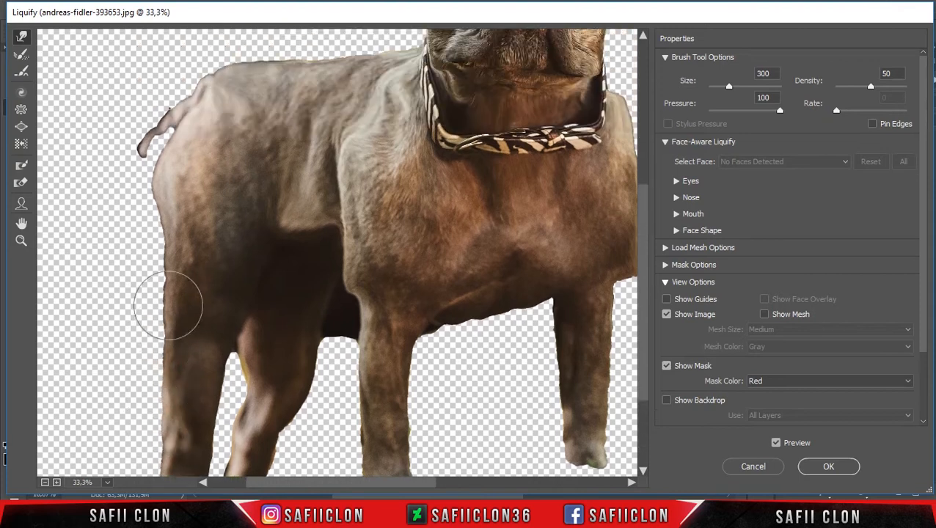
- Pull the back of the rump outward into a more angular edge with a larger warp brush
drag(167, 231, 154, 198)
key(])
key(])
drag(172, 138, 154, 119)
- Straighten the tail with the warp brush reduced to 60
key(])
key(])
key(])
key([)
key([)
key([)
key([)
key([)
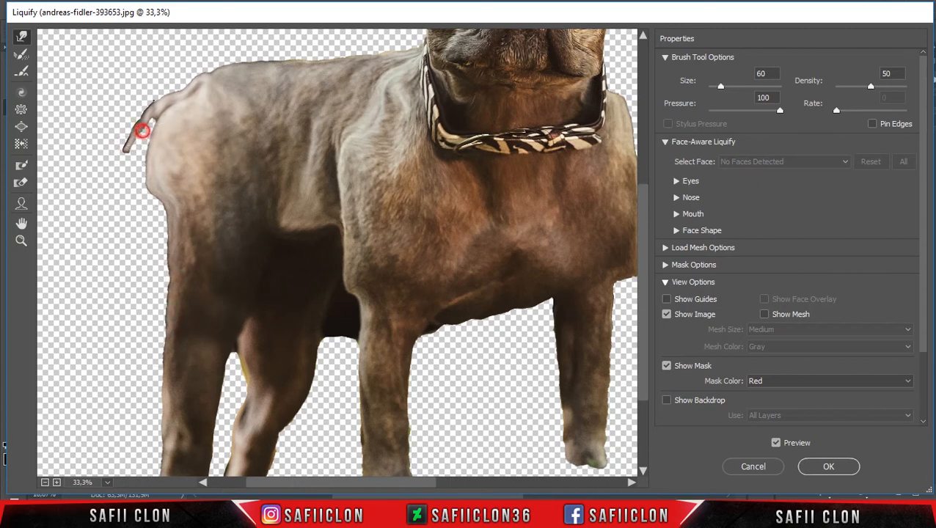
- Reshape the top of the rump above the tail into an angular corner, enlarging the warp brush to 250
key(bracketright)
scroll(209, 192, up, 3)
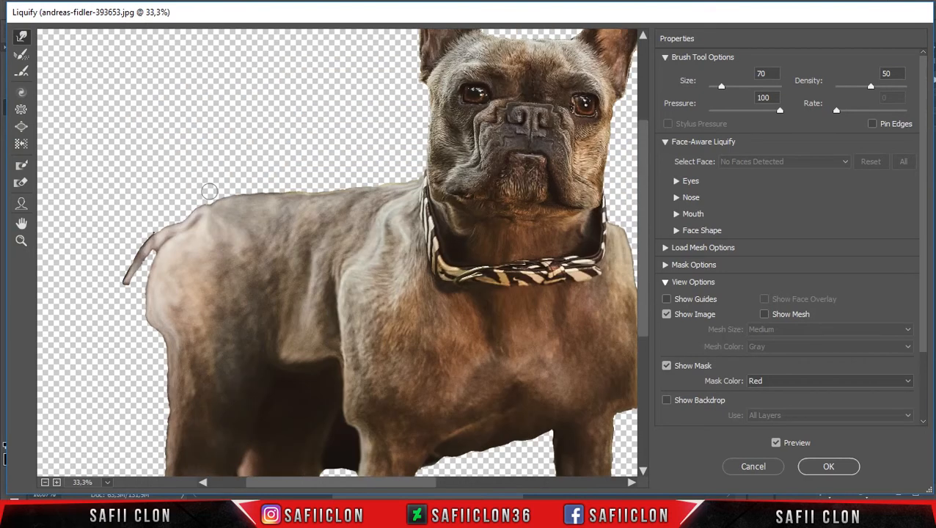
key(])
mouse_move(182, 213)
mouse_down()
mouse_move(174, 203)
mouse_move(208, 205)
mouse_up()
drag(173, 234, 203, 231)
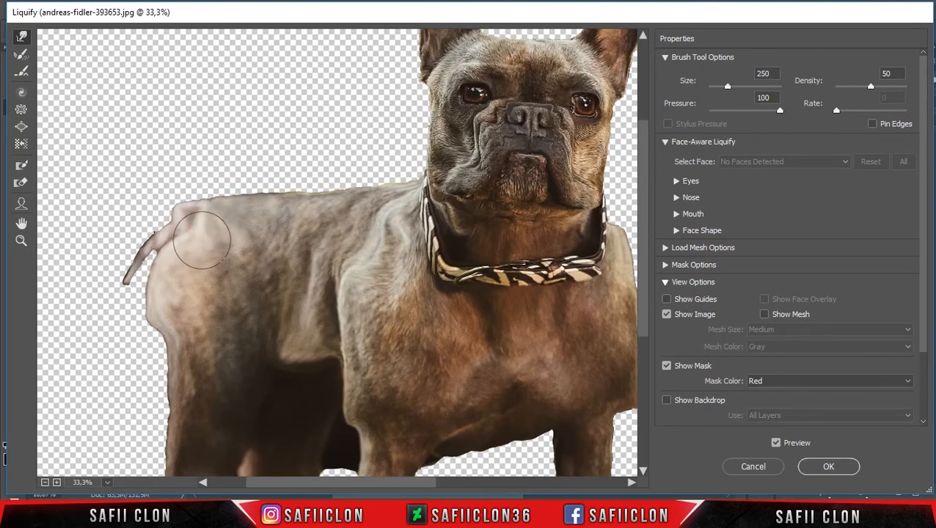
- Straighten both edges of the inner hind leg, reducing the warp brush size to 200
scroll(201, 242, down, 6)
drag(324, 225, 315, 209)
drag(317, 287, 311, 251)
scroll(293, 353, down, 1)
key([)
key([)
key([)
mouse_move(245, 297)
mouse_down()
mouse_move(232, 380)
mouse_move(269, 404)
mouse_move(260, 417)
mouse_up()
click(280, 367)
scroll(280, 367, up, 3)
- Touch up the centre of the chest with a 300 warp brush
key(ctrl+minus)
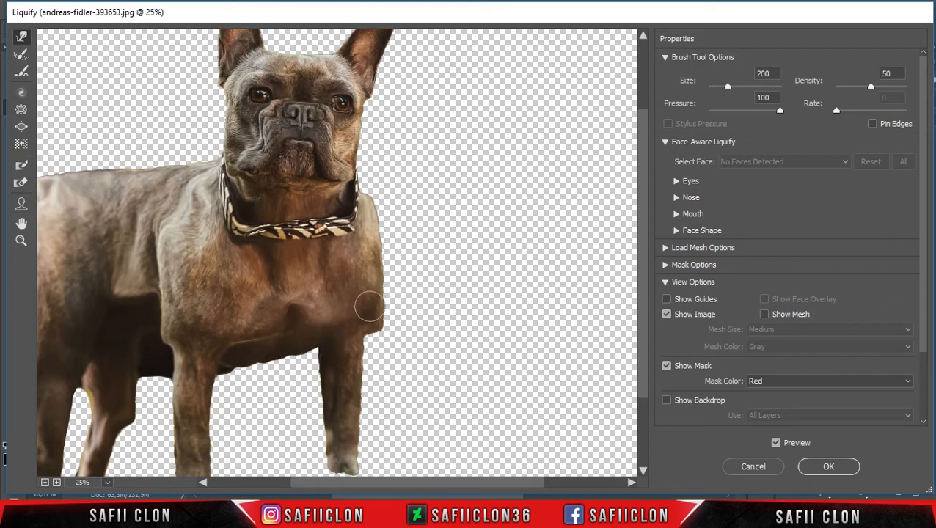
drag(267, 295, 271, 298)
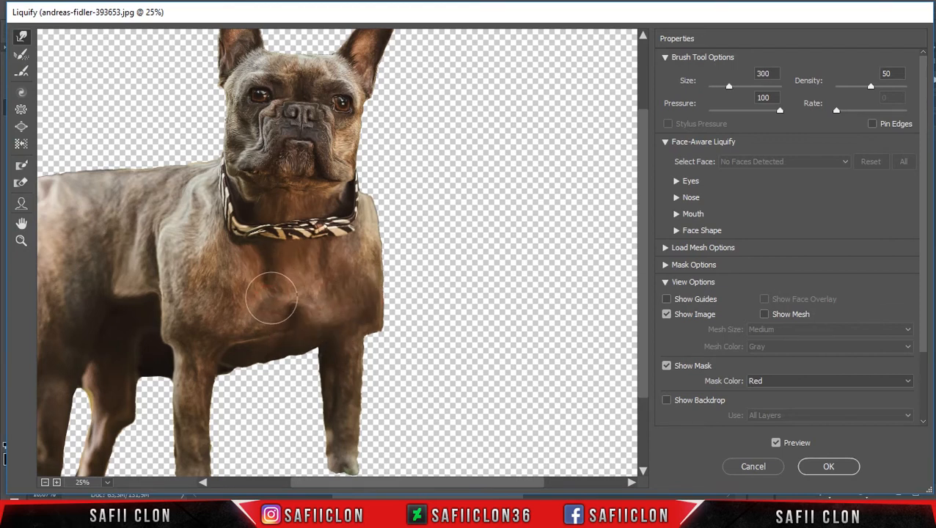
ctrl+alt+click(404, 349)
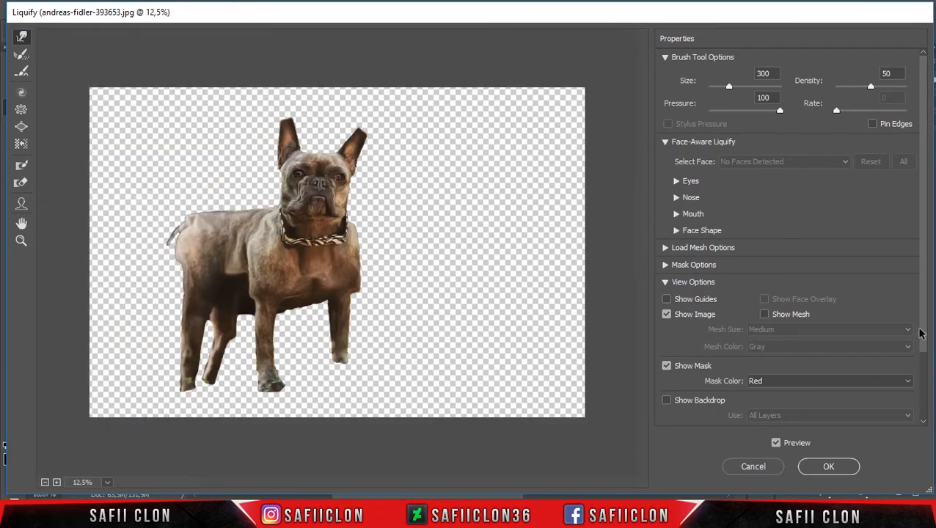
- Test the Reconstruct amount on the warped dog and keep it at 100
drag(920, 342, 920, 418)
click(727, 415)
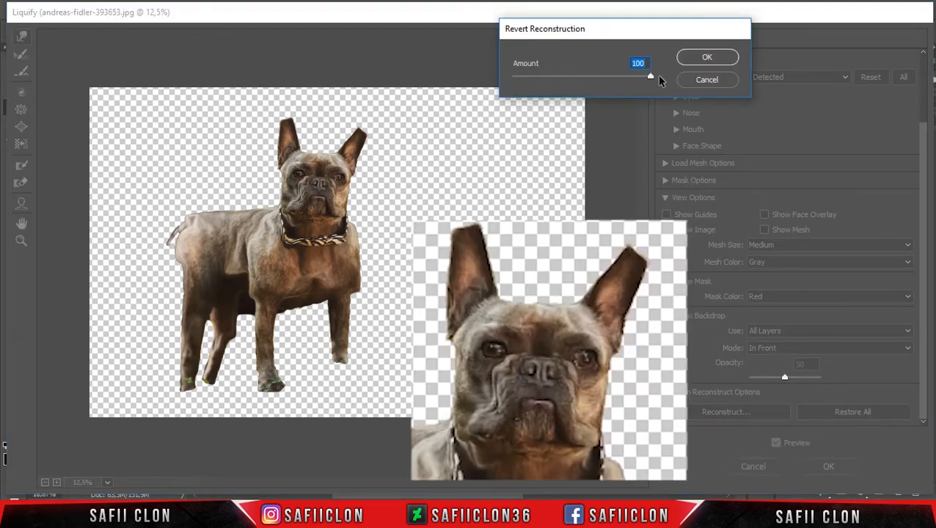
mouse_move(652, 79)
mouse_down()
mouse_move(498, 82)
mouse_move(675, 88)
mouse_move(522, 83)
mouse_move(662, 94)
mouse_up()
click(707, 58)
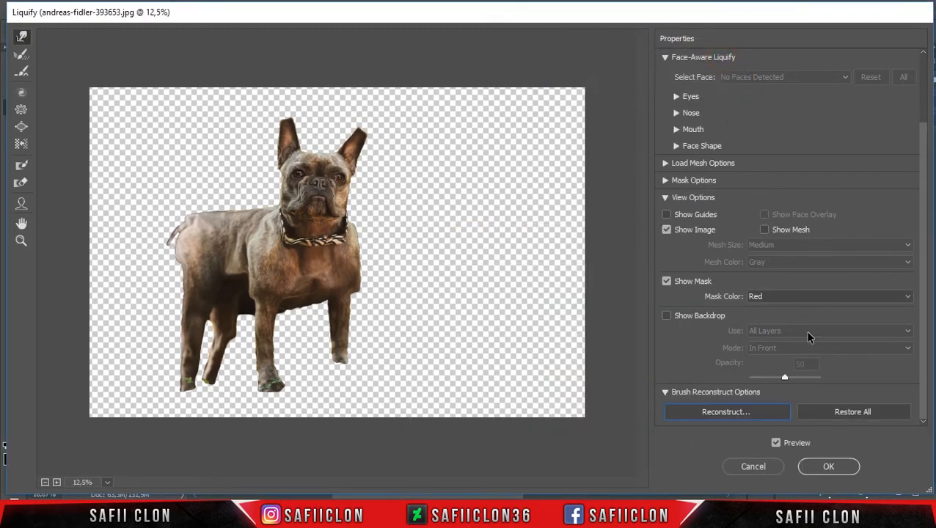
- Apply the Liquify warp and compare the dog with the original by toggling the visibility of Layer 0 copy
click(831, 468)
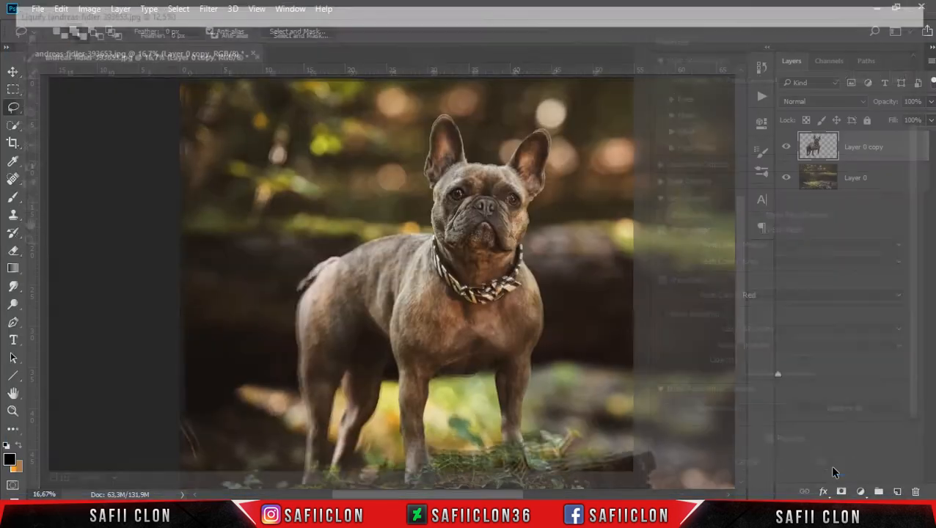
click(787, 147)
click(786, 147)
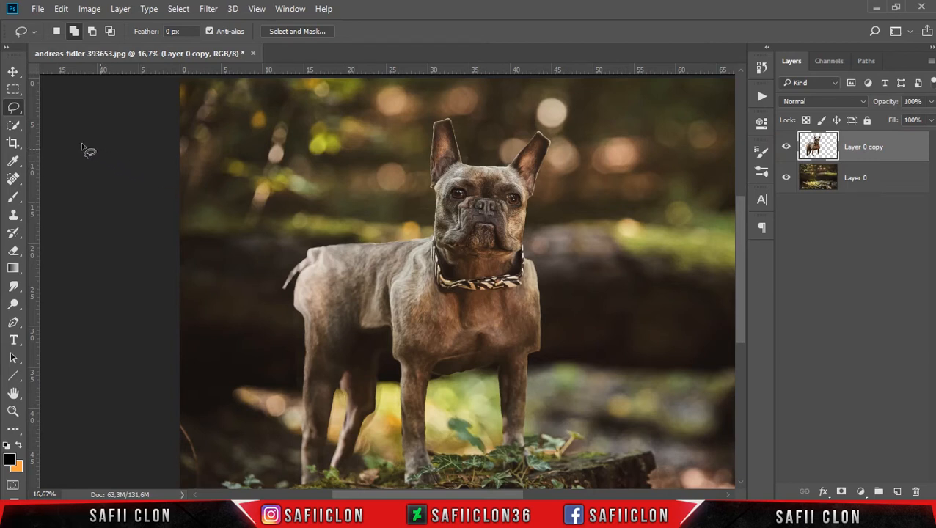
- Select a narrow strip just above the dog's back, from the tail to the neck, with the Polygonal Lasso tool
right_click(15, 108)
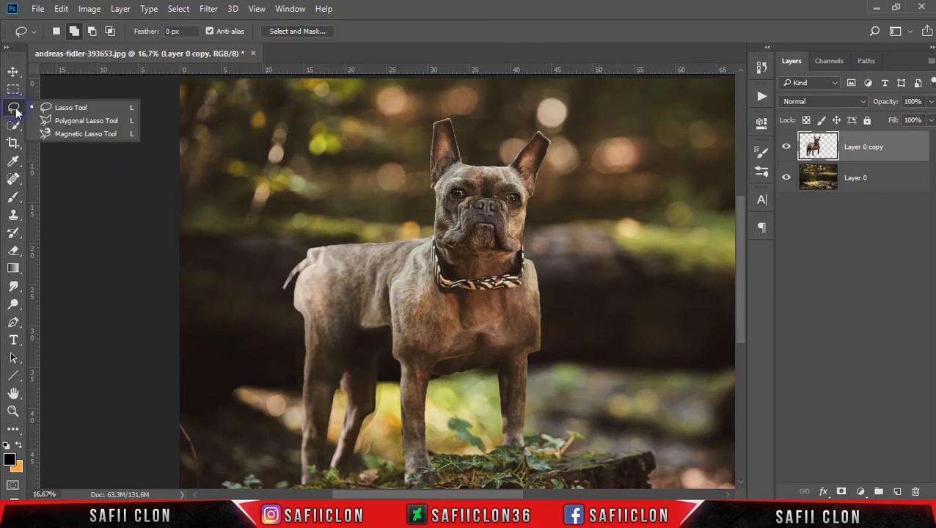
click(87, 120)
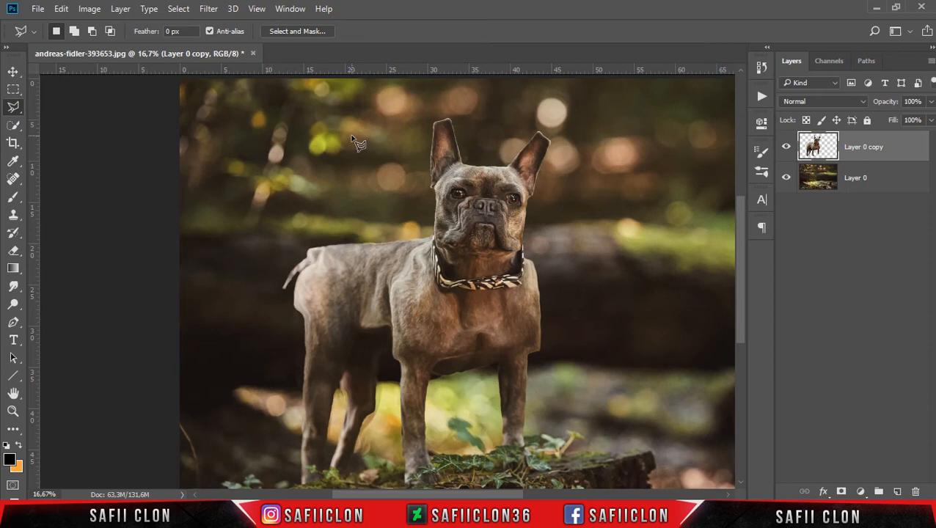
key(ctrl+plus)
scroll(353, 136, down, 2)
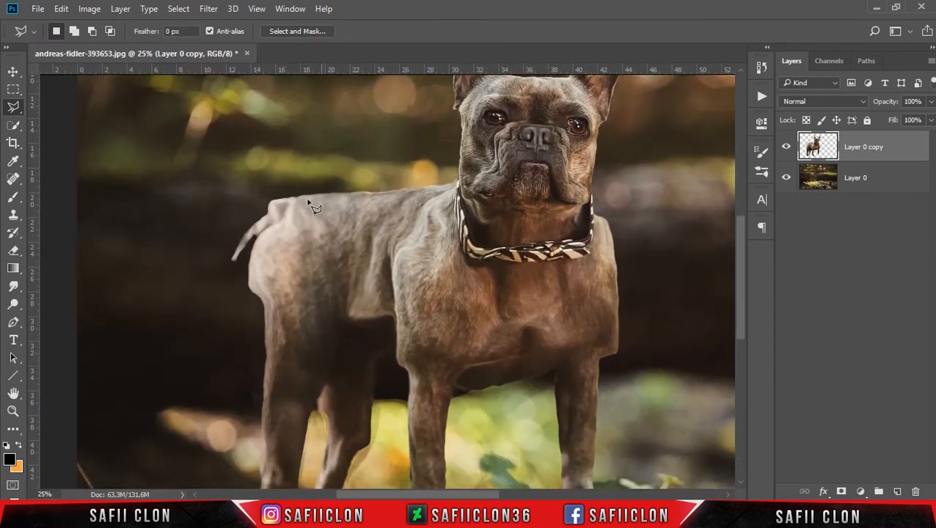
click(268, 201)
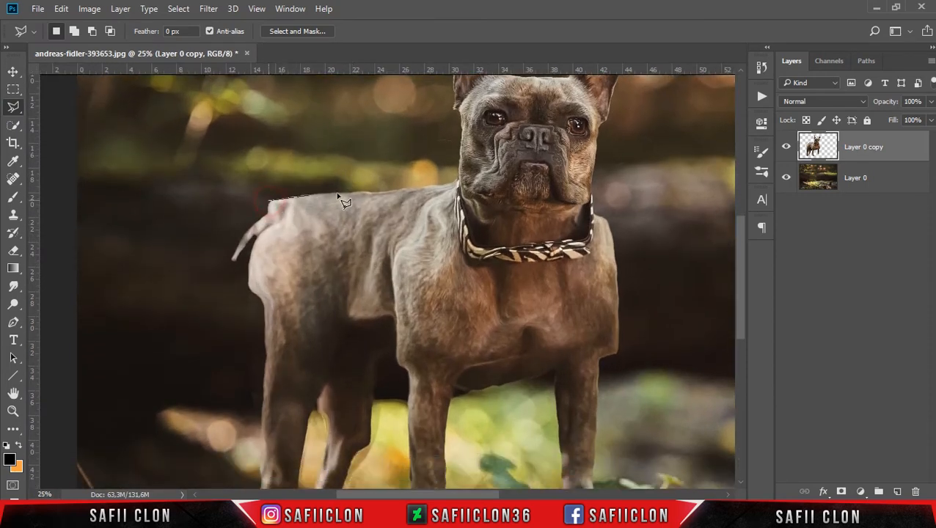
click(455, 185)
click(452, 157)
click(231, 170)
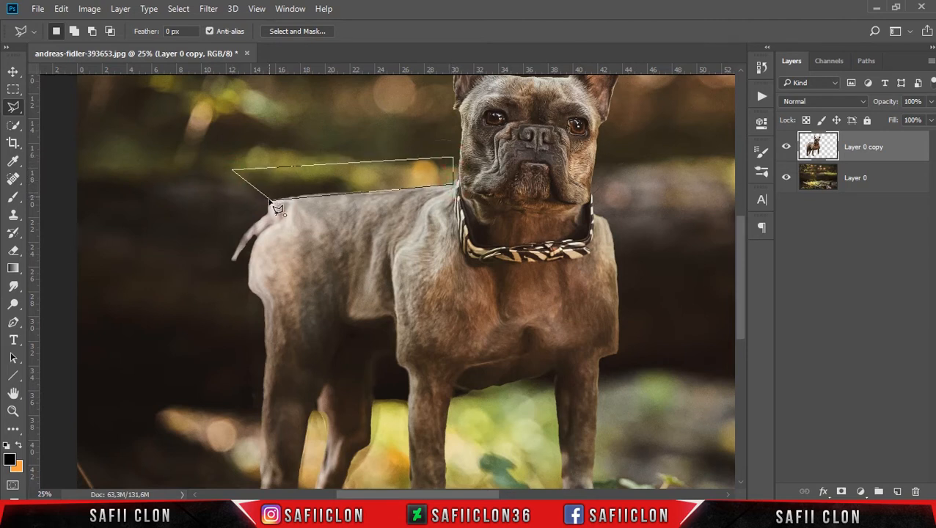
click(270, 204)
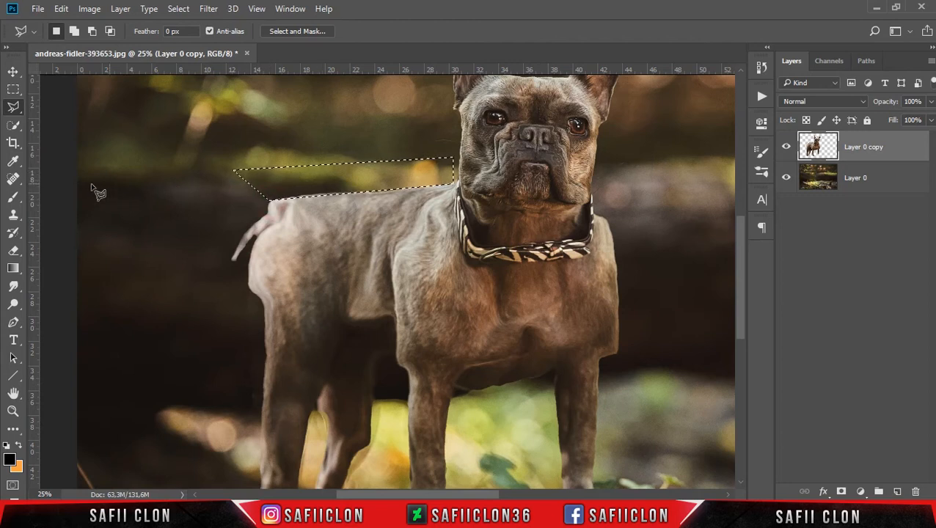
- Activate the Brush tool, then mask Layer 0 copy from the selection and invert the mask to hide the strip above the back
click(16, 199)
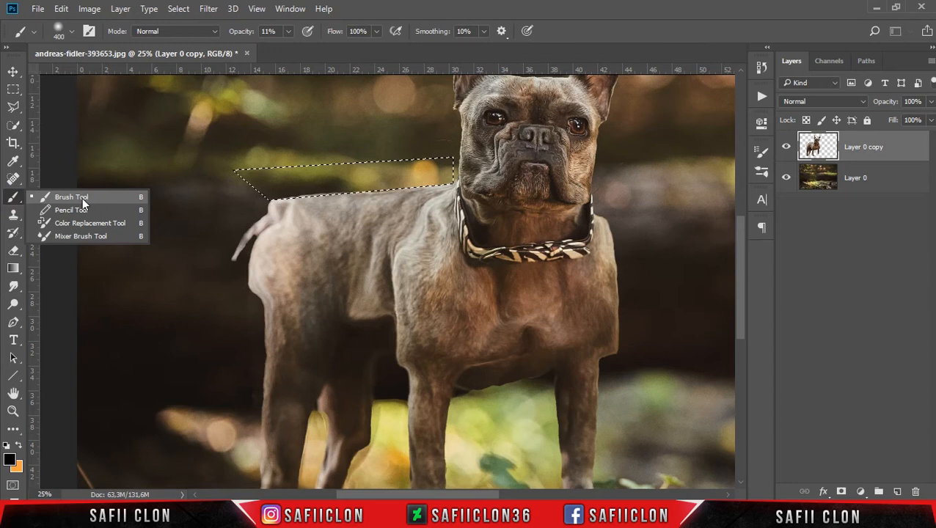
click(93, 197)
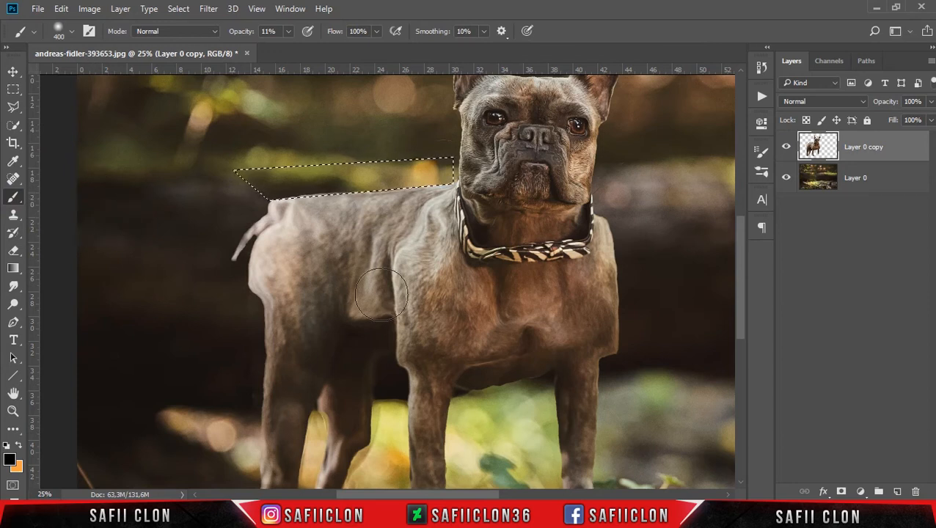
click(841, 491)
key(ctrl+i)
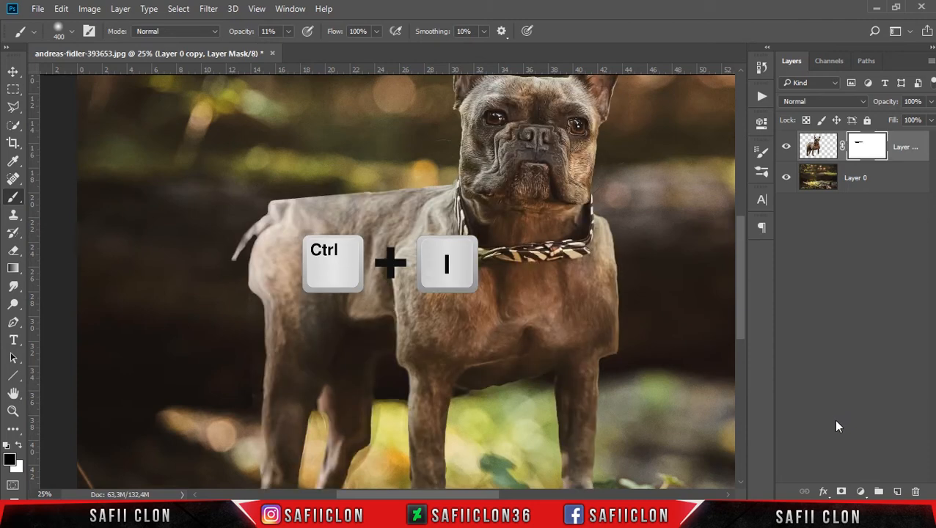
click(860, 146)
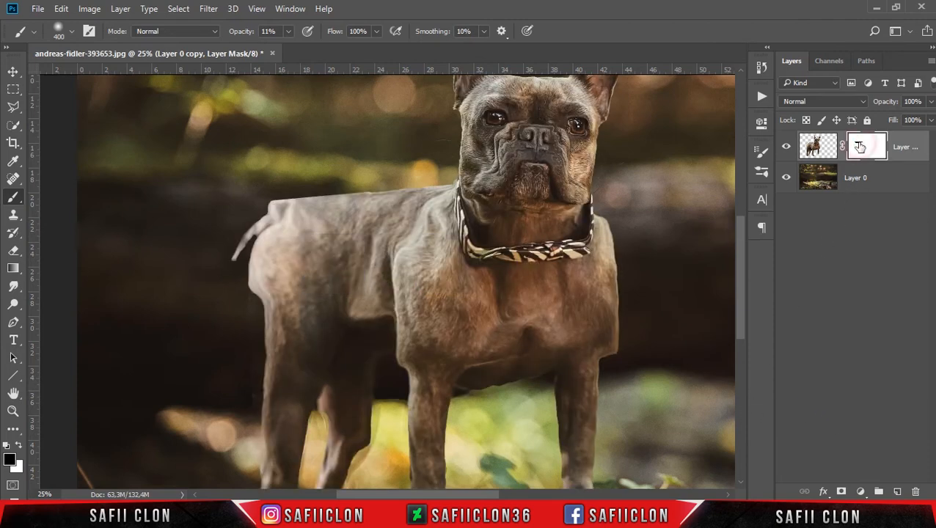
- Select a thin vertical strip along the outer edge of the hind leg on the image's left with the Polygonal Lasso tool
drag(743, 242, 741, 251)
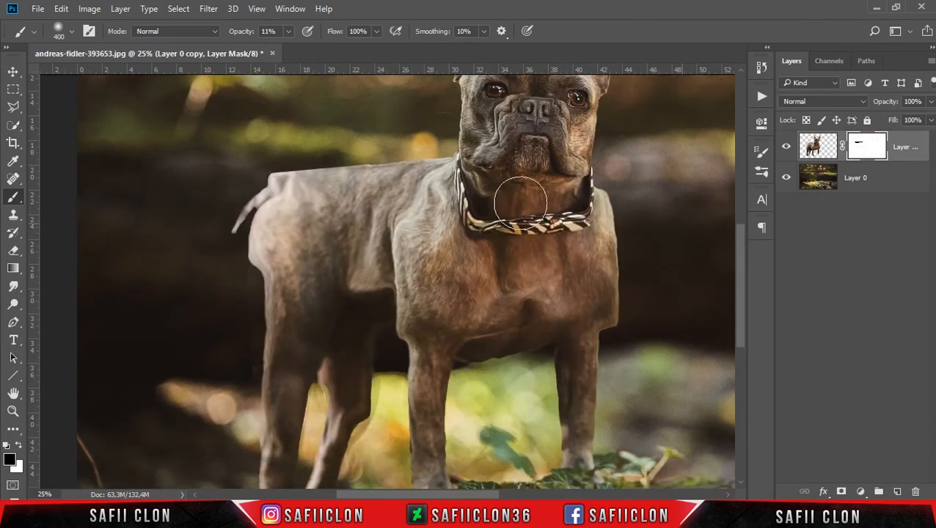
mouse_move(17, 110)
mouse_down()
mouse_move(12, 103)
mouse_move(63, 104)
mouse_up()
scroll(236, 173, down, 1)
scroll(236, 173, down, 5)
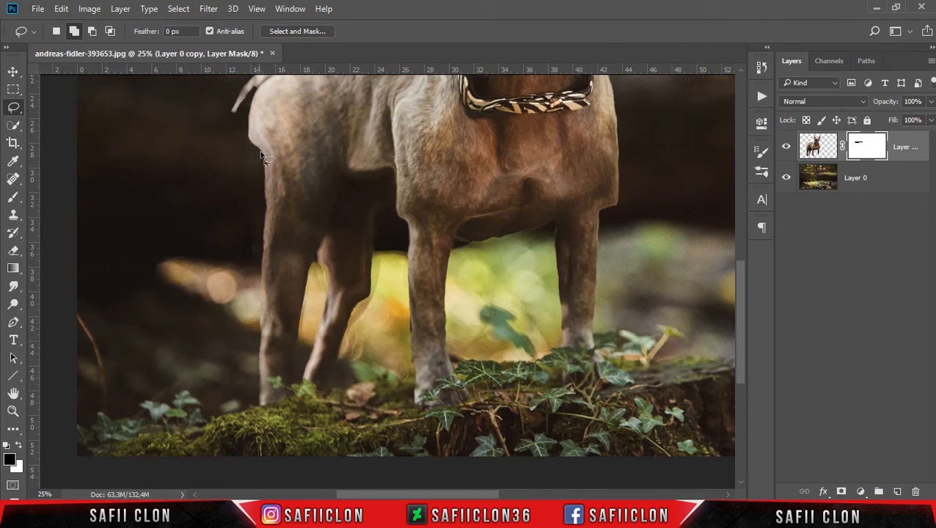
key(shift+l)
click(261, 156)
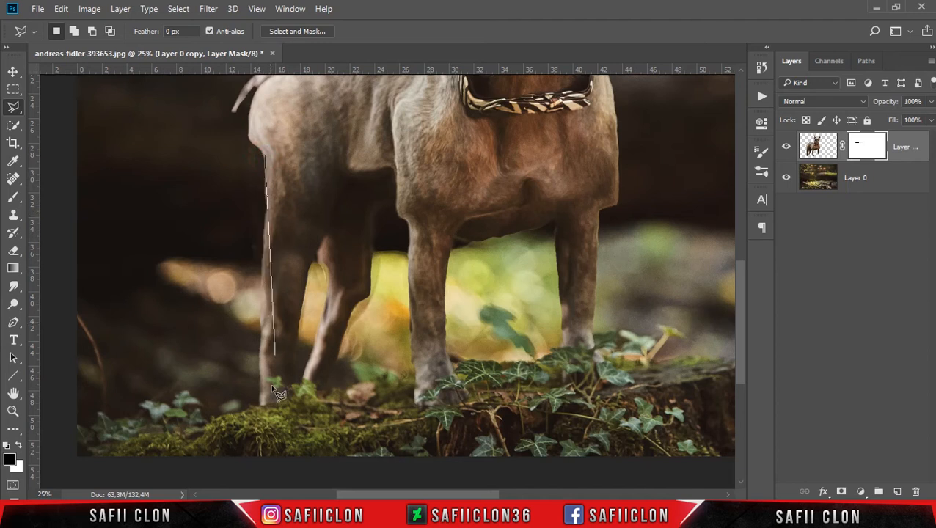
click(263, 407)
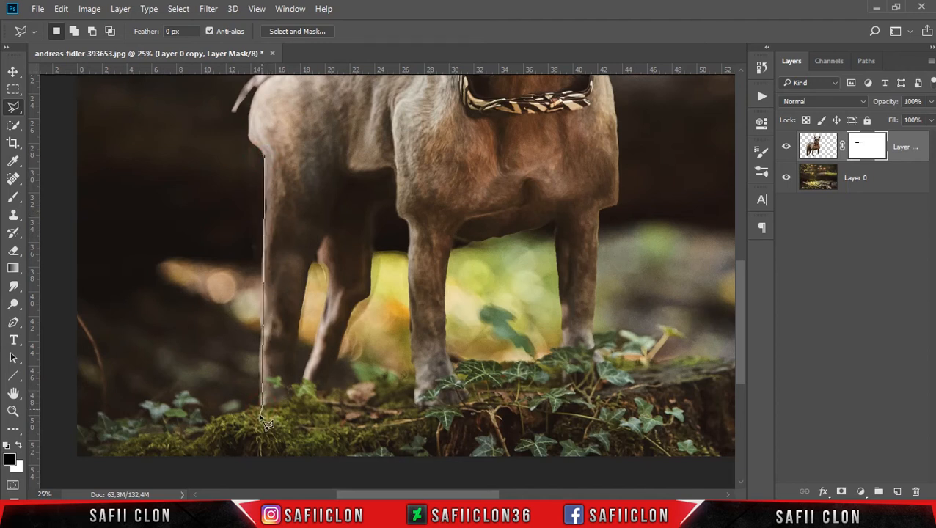
click(253, 409)
click(255, 154)
click(259, 154)
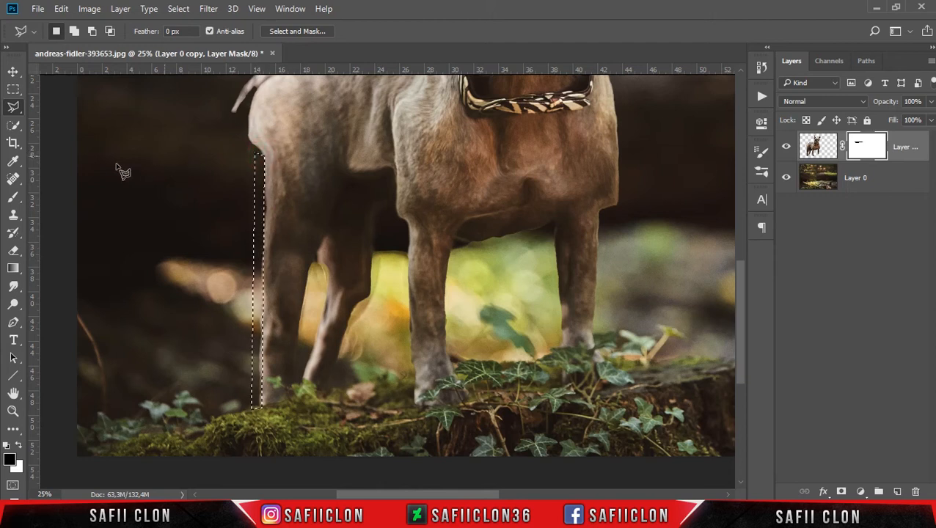
- Paint out the selected strip along the hind leg on the layer mask with a hard round 187 px brush at 100% opacity, and clear the selection
click(14, 196)
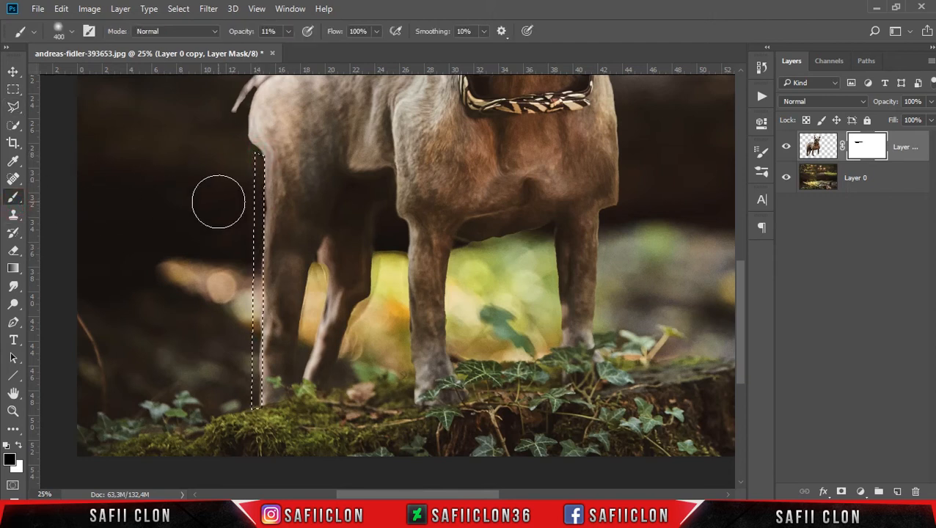
click(288, 31)
drag(291, 46, 349, 50)
click(73, 32)
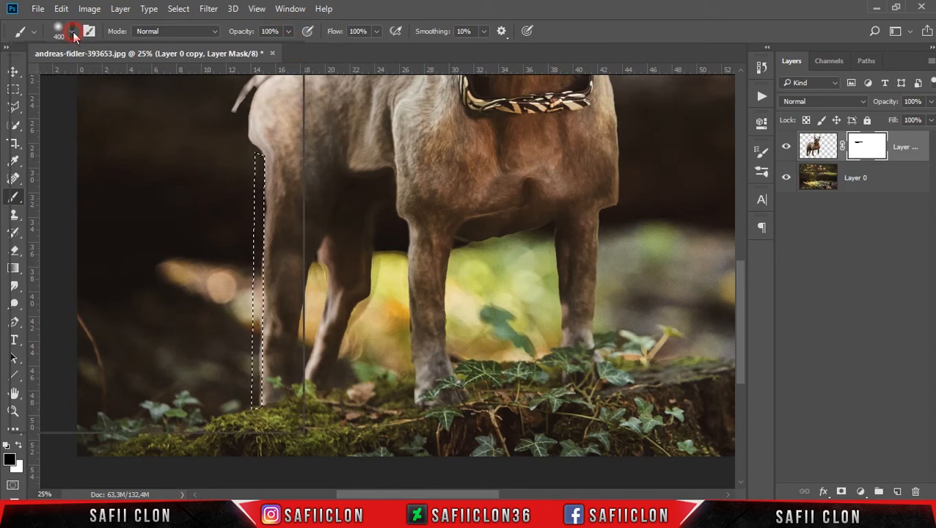
click(73, 31)
click(79, 183)
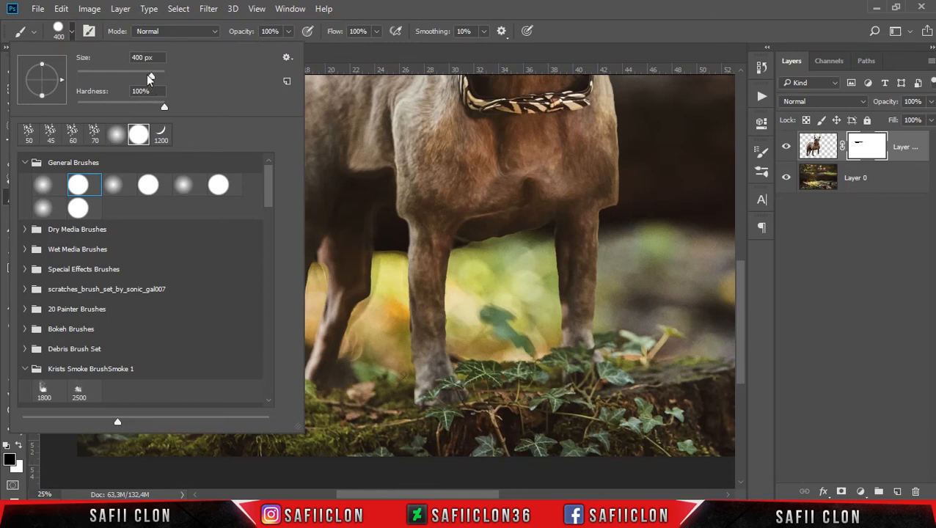
click(73, 32)
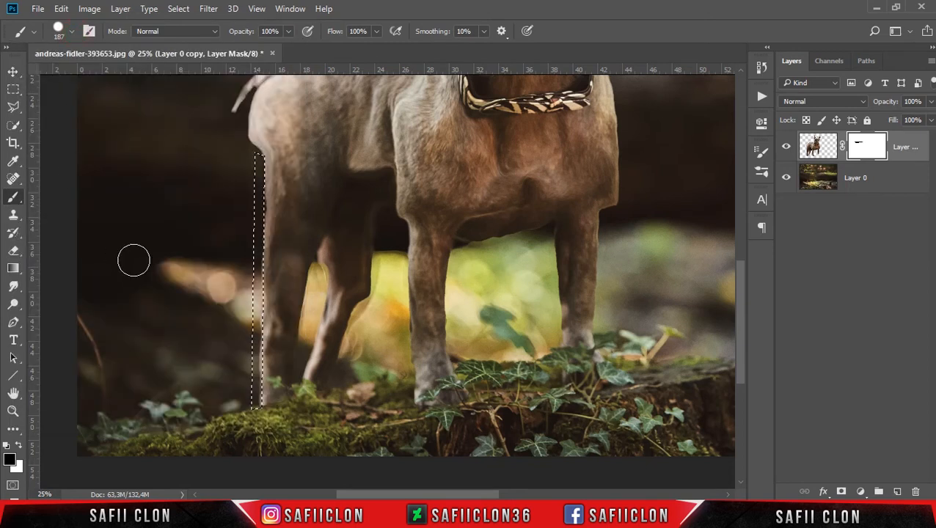
drag(251, 180, 249, 407)
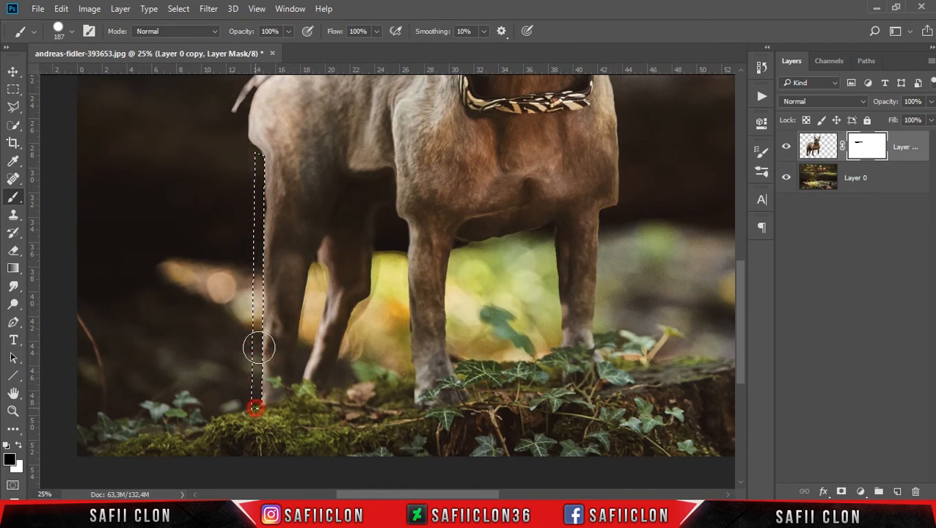
key(ctrl+d)
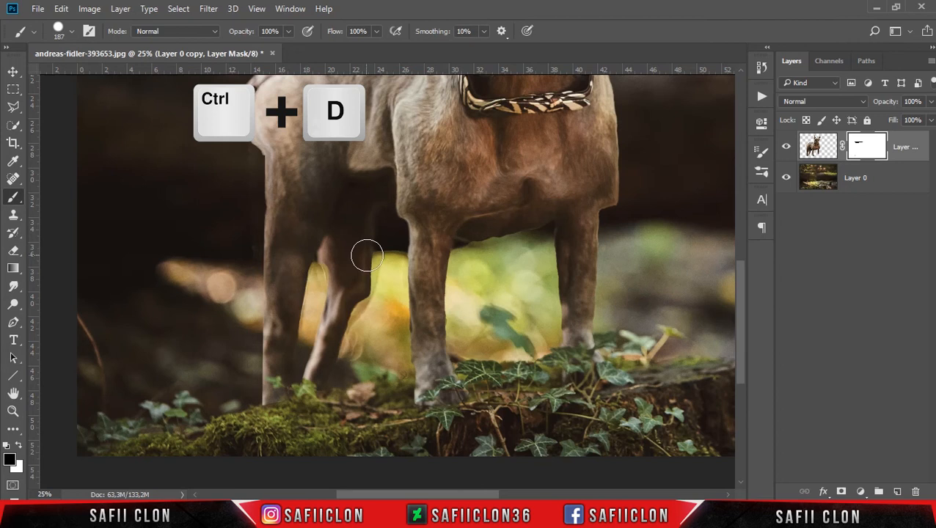
- Select the area between the front legs with the Polygonal Lasso tool, following the belly line and the inner edge of the leg on the image's right
drag(467, 494, 487, 496)
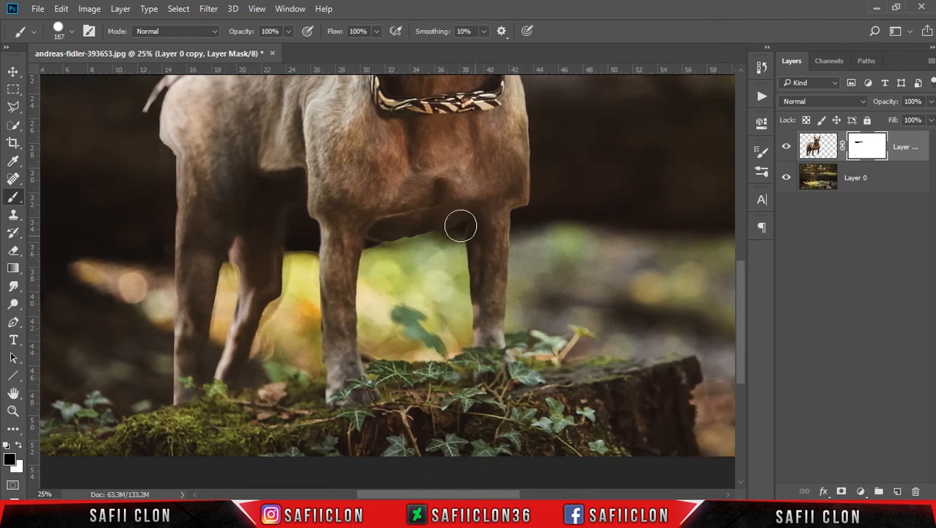
click(13, 107)
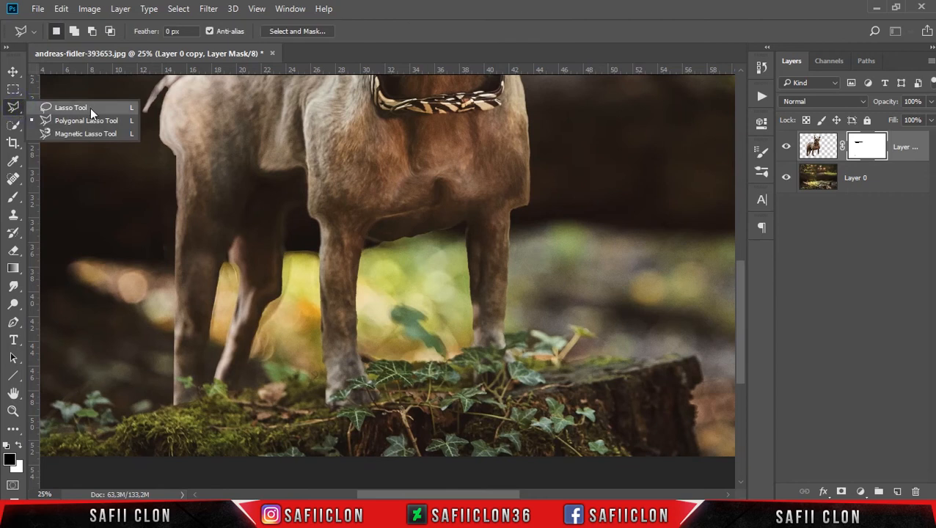
click(73, 108)
click(12, 108)
click(80, 121)
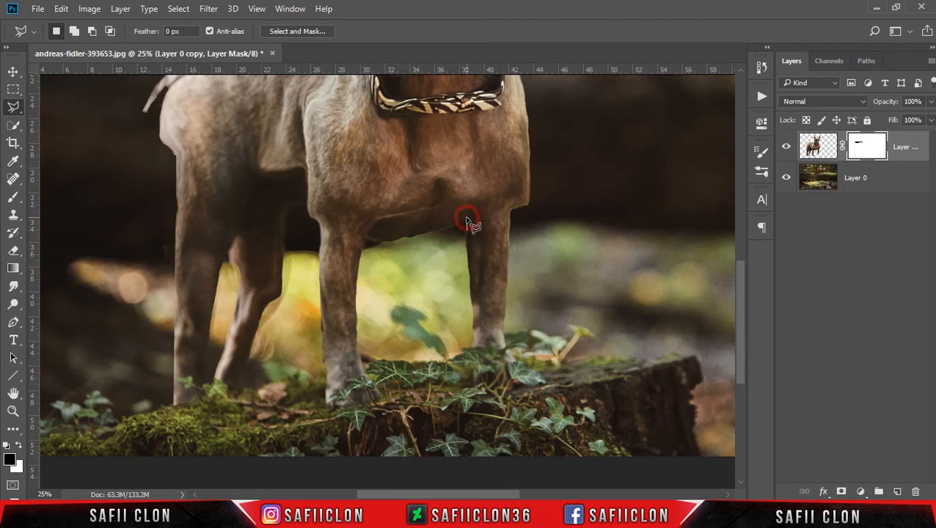
click(365, 247)
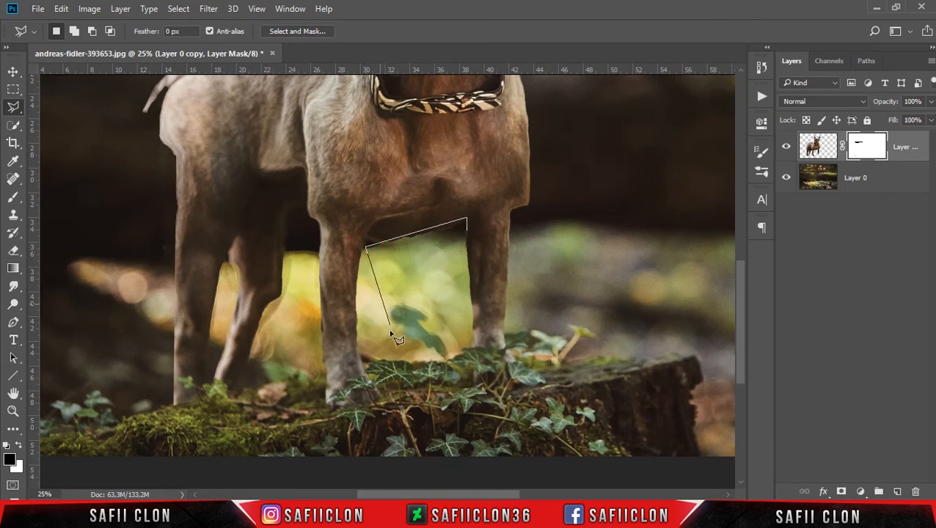
click(437, 338)
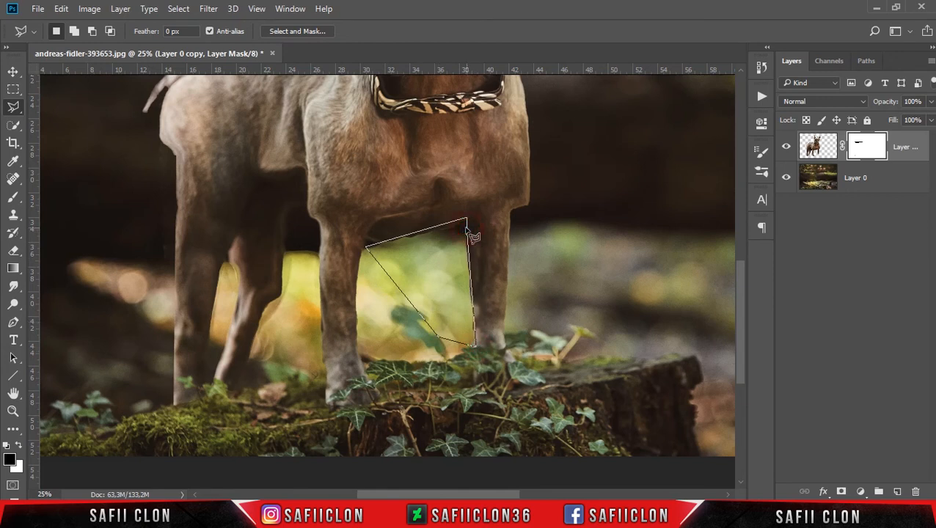
click(467, 230)
- Brush black on the layer mask inside the selection between the front legs to trim the belly and inner leg edges straight, and deselect
click(13, 197)
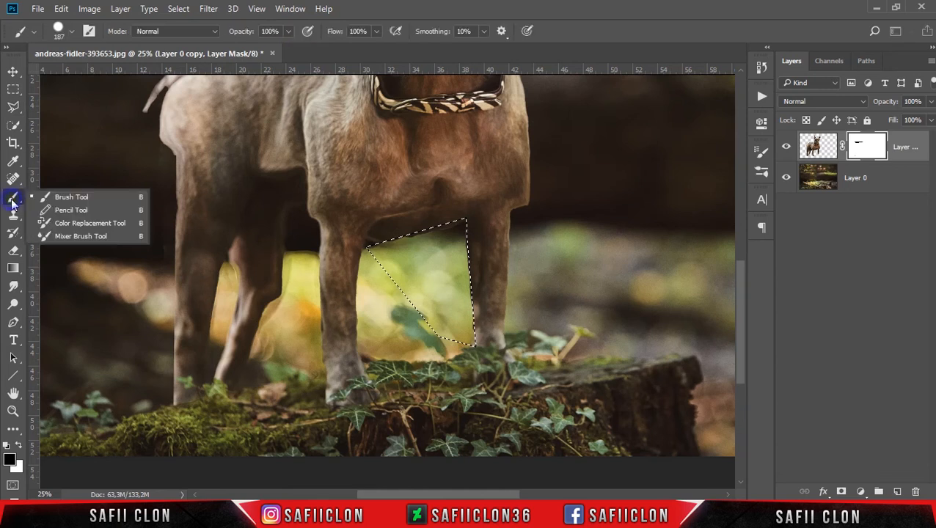
click(68, 200)
mouse_move(422, 242)
mouse_down()
mouse_move(455, 225)
mouse_move(463, 312)
mouse_up()
mouse_move(468, 351)
mouse_down()
mouse_move(456, 230)
mouse_move(401, 237)
mouse_move(426, 229)
mouse_up()
key(ctrl+d)
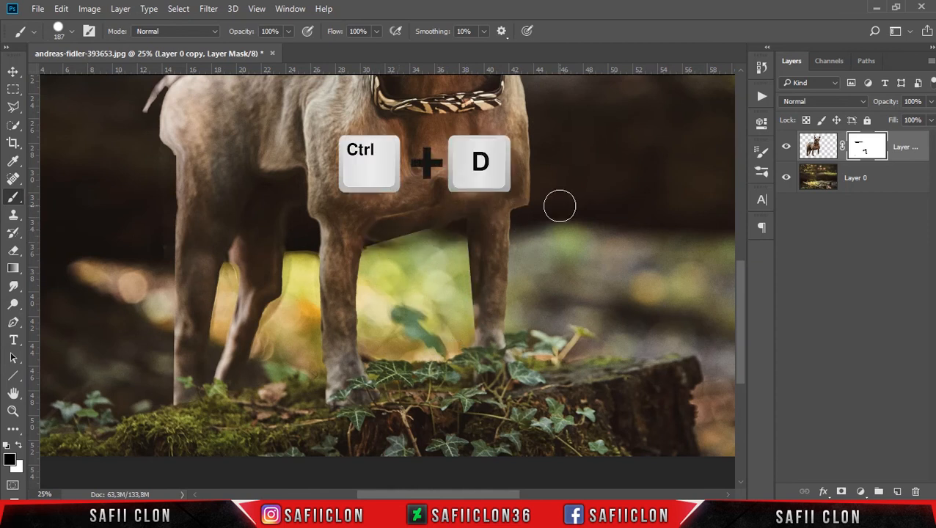
scroll(579, 222, up, 3)
scroll(705, 306, up, 1)
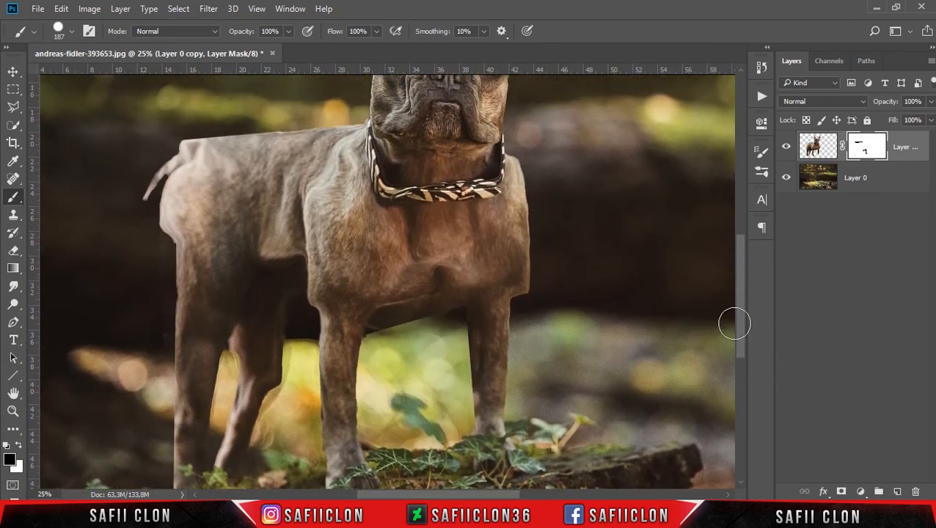
drag(743, 323, 741, 275)
scroll(748, 290, down, 3)
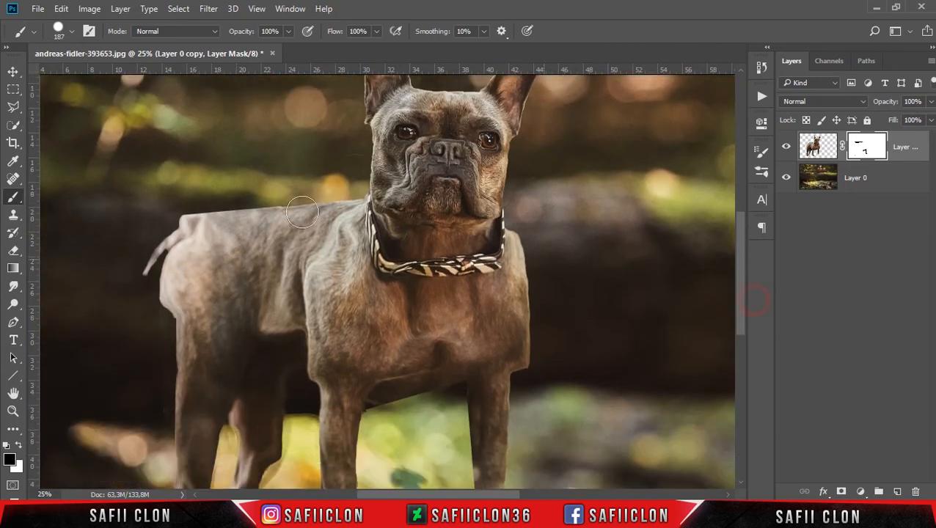